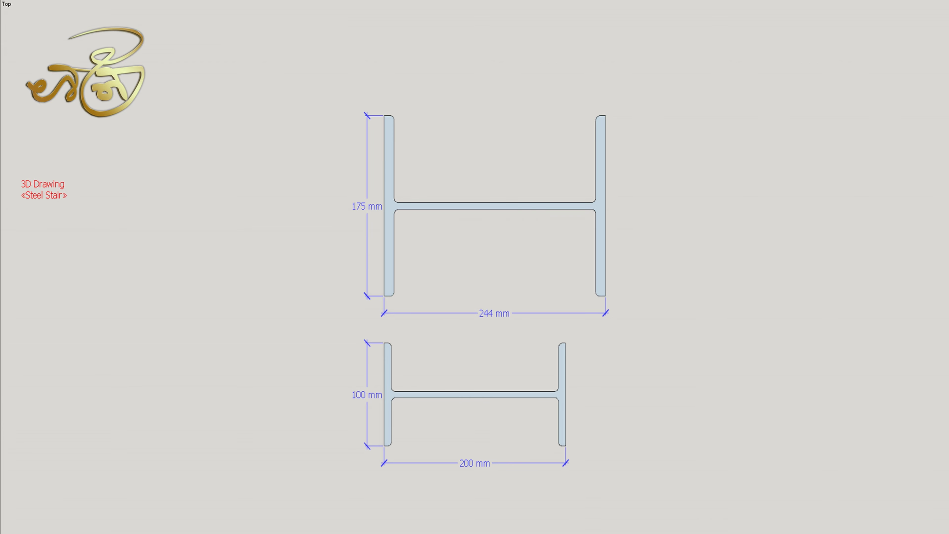
Step: Colour the larger H-profile's 175 mm dimension red with the Paint Bucket
{"action": "left_click", "coordinate": [365, 201]}
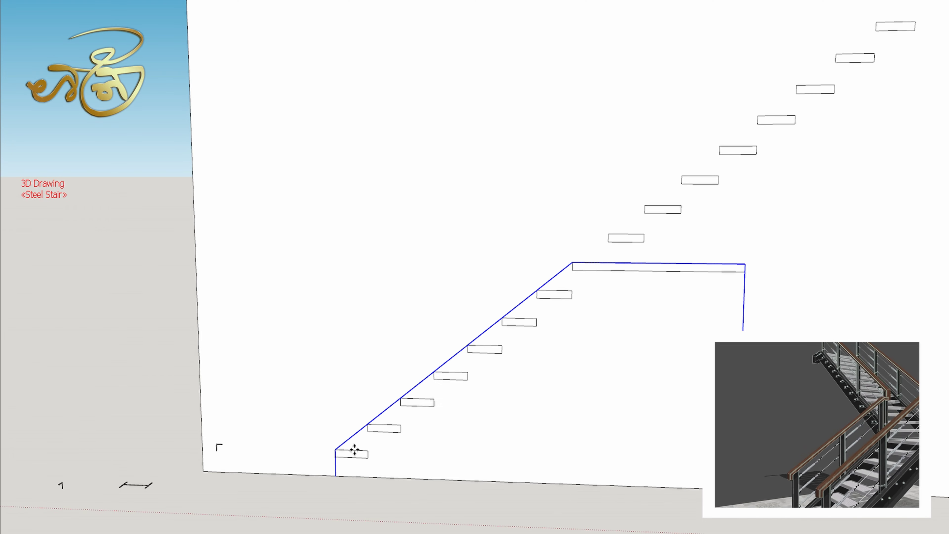
Step: Sweep the H-profile along the stair path at the origin and group the resulting stringer
{"action": "scroll", "scroll_direction": "down", "scroll_amount": 3}
{"action": "scroll", "scroll_direction": "up", "scroll_amount": 3}
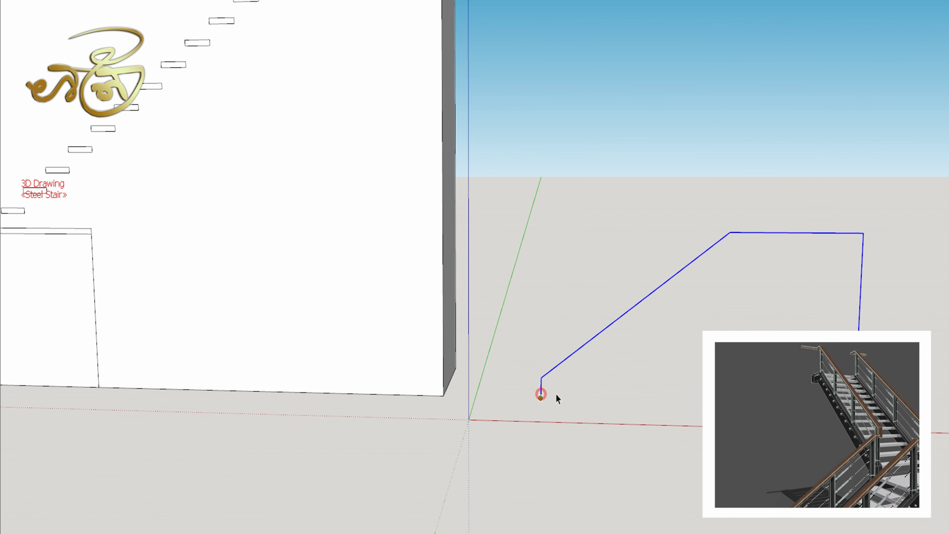
{"action": "left_click", "coordinate": [557, 399]}
{"action": "left_click_drag", "start_coordinate": [462, 284], "coordinate": [373, 384]}
{"action": "scroll", "scroll_direction": "down", "scroll_amount": 3}
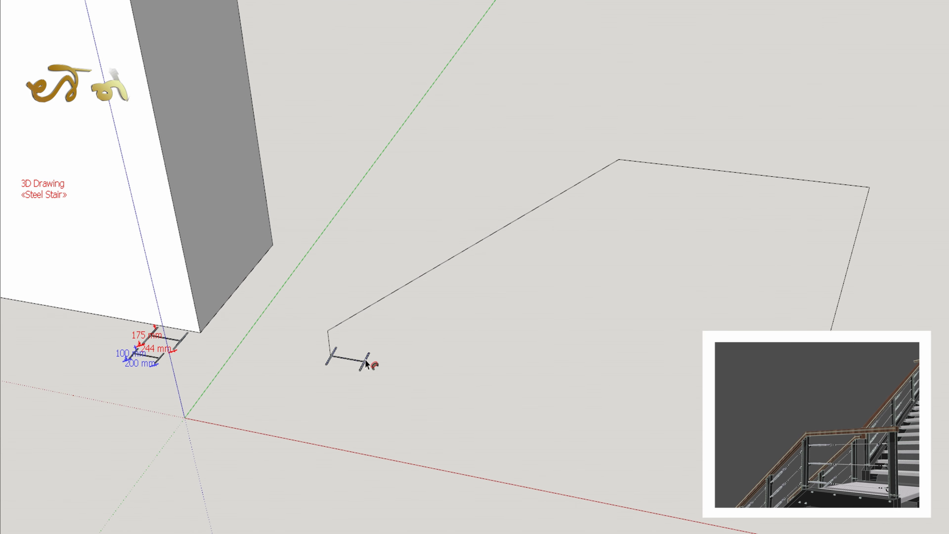
{"action": "left_click", "coordinate": [366, 364]}
{"action": "left_click_drag", "start_coordinate": [572, 392], "coordinate": [757, 271]}
{"action": "key", "text": "space"}
{"action": "triple_click", "coordinate": [608, 136]}
{"action": "right_click", "coordinate": [608, 136]}
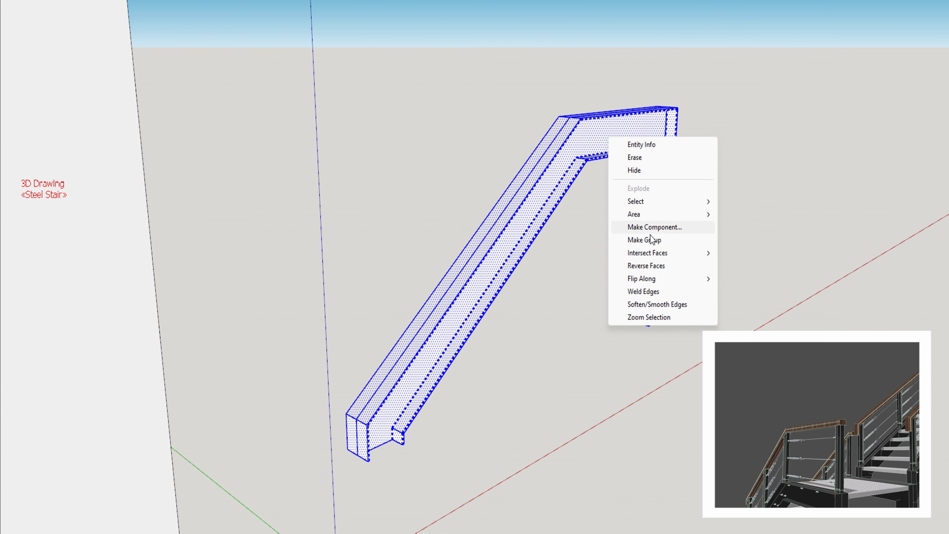
{"action": "left_click", "coordinate": [650, 235]}
Step: Copy the stringer group 1000 mm along the green axis
{"action": "left_click_drag", "start_coordinate": [615, 290], "coordinate": [433, 497]}
{"action": "type", "text": "m"}
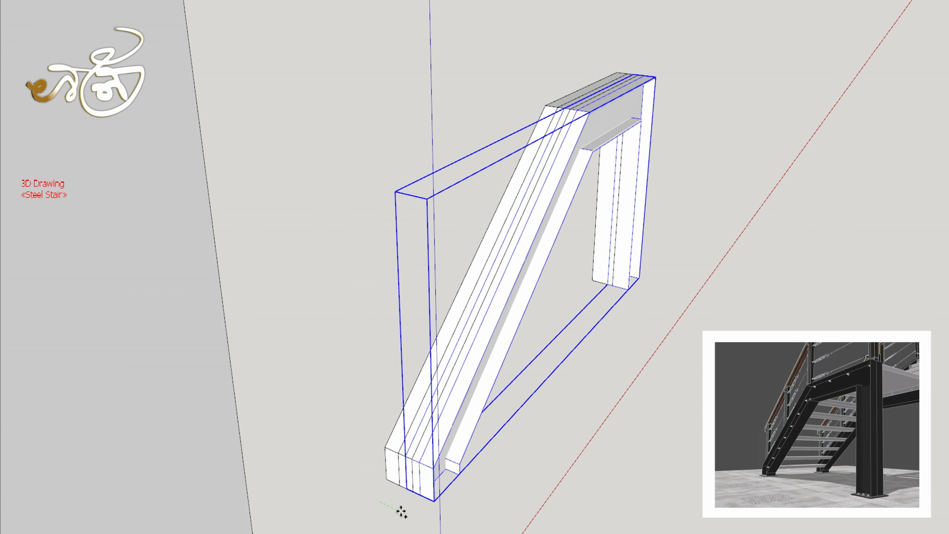
{"action": "type", "text": "1000"}
{"action": "key", "text": "Return"}
{"action": "left_click_drag", "start_coordinate": [533, 457], "coordinate": [329, 394]}
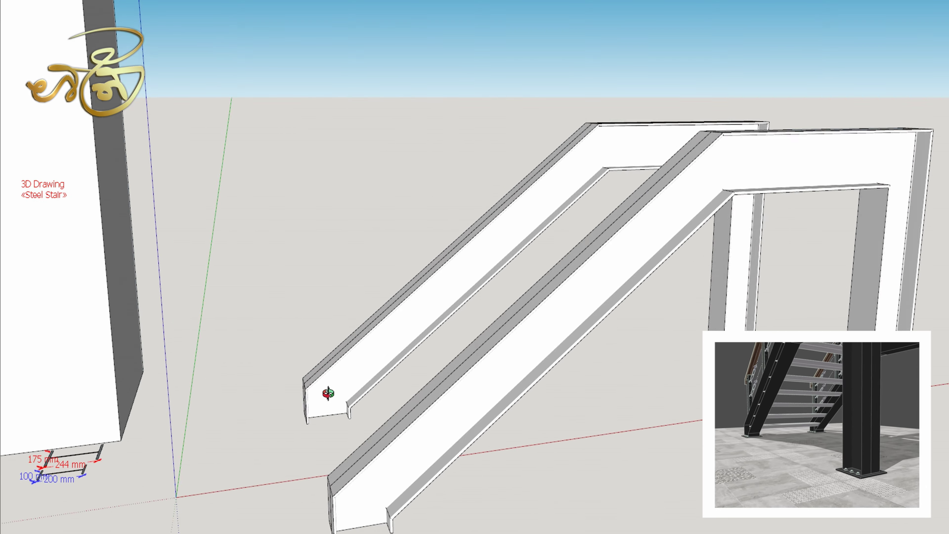
{"action": "scroll", "scroll_direction": "up", "scroll_amount": 3}
{"action": "left_click_drag", "start_coordinate": [493, 407], "coordinate": [536, 261]}
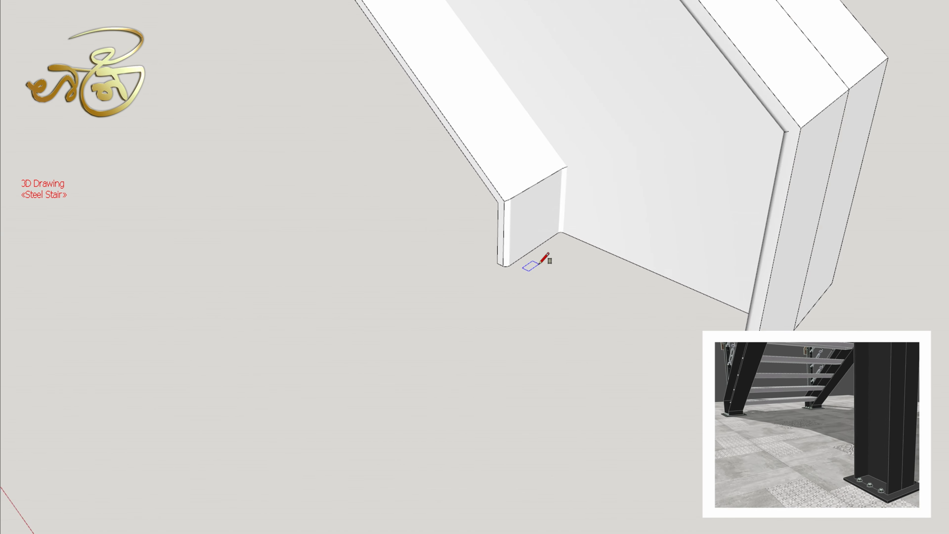
Step: Close the channel end with a face and push/pull a base plate to thickness
{"action": "key", "text": "l"}
{"action": "left_click_drag", "start_coordinate": [445, 276], "coordinate": [460, 393]}
{"action": "left_click", "coordinate": [455, 397]}
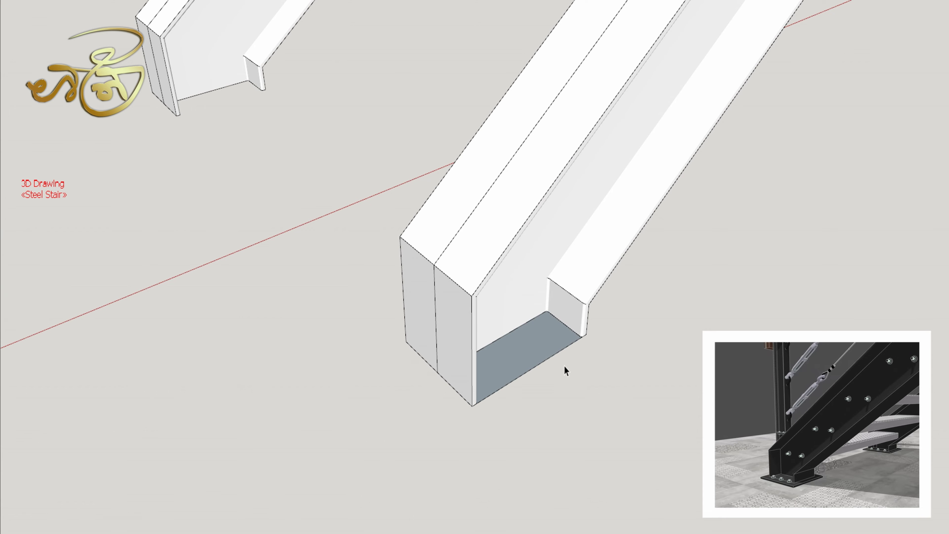
{"action": "left_click", "coordinate": [610, 372]}
{"action": "left_click_drag", "start_coordinate": [609, 372], "coordinate": [572, 353]}
{"action": "key", "text": "p"}
{"action": "left_click_drag", "start_coordinate": [573, 353], "coordinate": [571, 365]}
Step: Place a bolt component on the column base plate
{"action": "left_click_drag", "start_coordinate": [307, 392], "coordinate": [568, 328]}
{"action": "scroll", "scroll_direction": "up", "scroll_amount": 3}
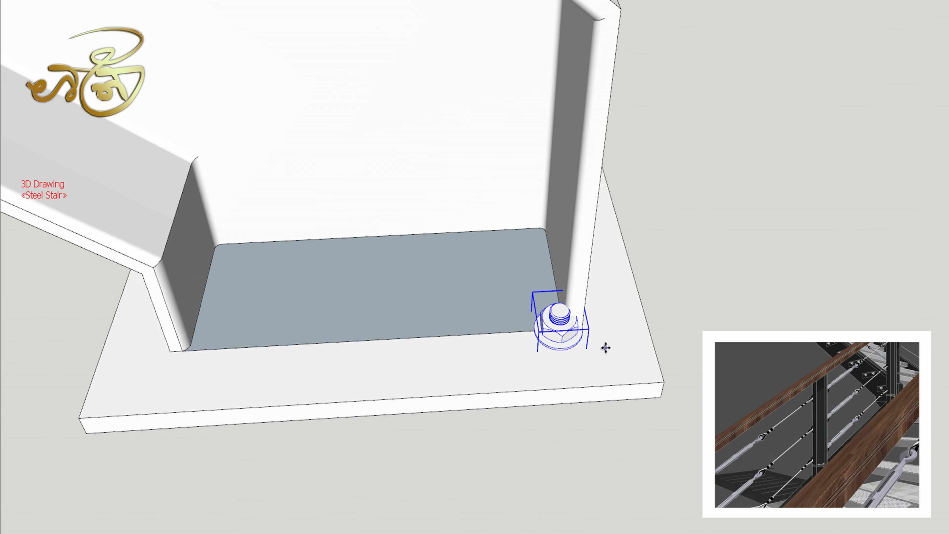
{"action": "scroll", "scroll_direction": "up", "scroll_amount": 3}
{"action": "left_click", "coordinate": [541, 369]}
{"action": "scroll", "scroll_direction": "down", "scroll_amount": 3}
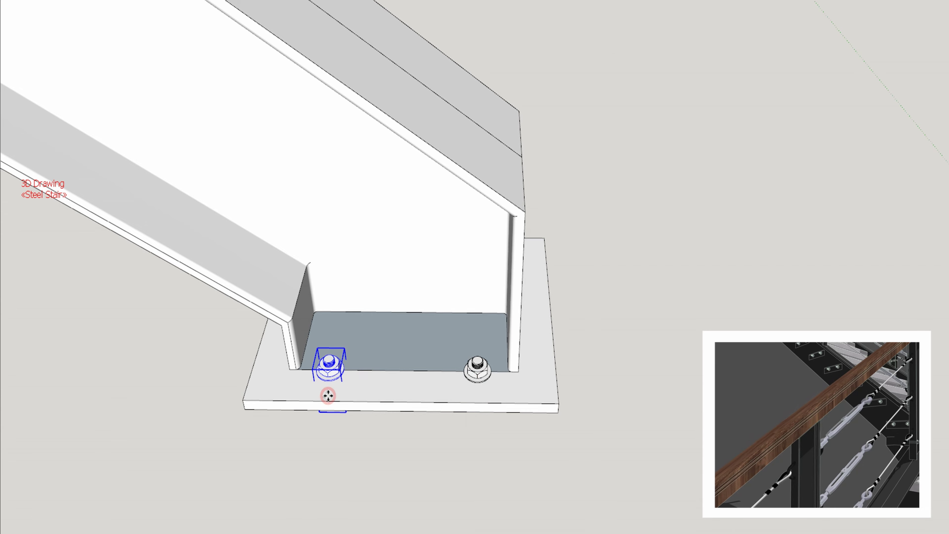
Step: Select the base plate with its bolts and make them one group
{"action": "left_click_drag", "start_coordinate": [513, 399], "coordinate": [313, 168]}
{"action": "left_click_drag", "start_coordinate": [313, 168], "coordinate": [771, 450]}
{"action": "right_click", "coordinate": [420, 348]}
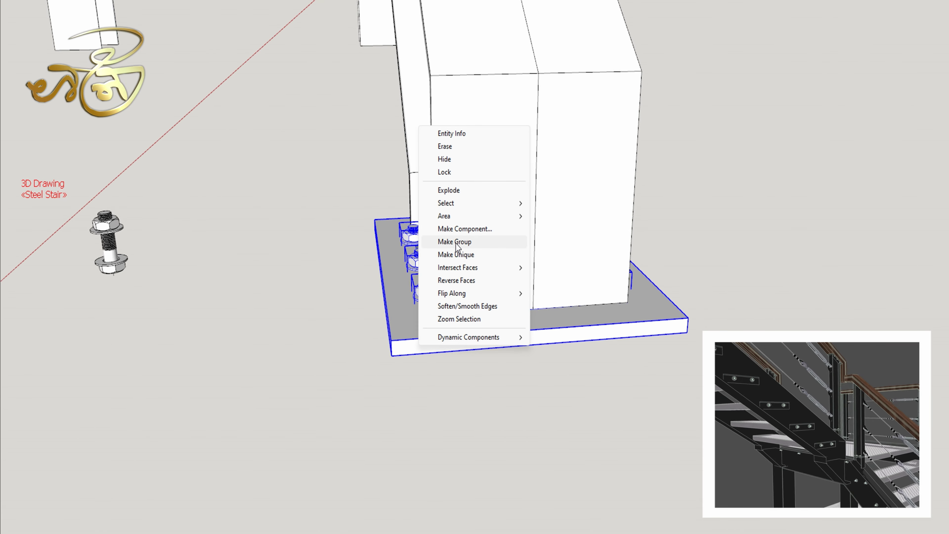
{"action": "left_click", "coordinate": [464, 242]}
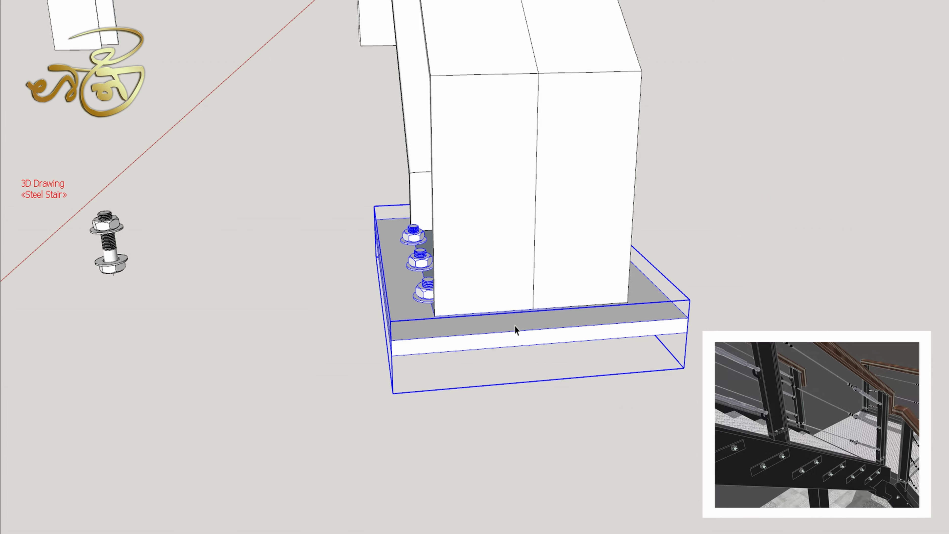
{"action": "scroll", "scroll_direction": "down", "scroll_amount": 3}
{"action": "scroll", "scroll_direction": "up", "scroll_amount": 3}
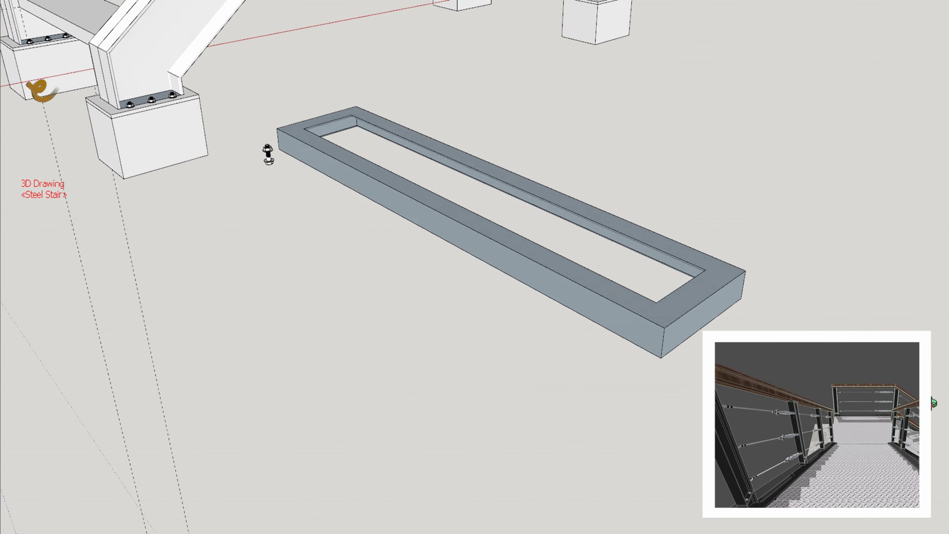
Step: Select the tread frame and its top face, then view the tread between the stringers
{"action": "triple_click", "coordinate": [670, 314]}
{"action": "right_click", "coordinate": [671, 314]}
{"action": "left_click", "coordinate": [303, 268]}
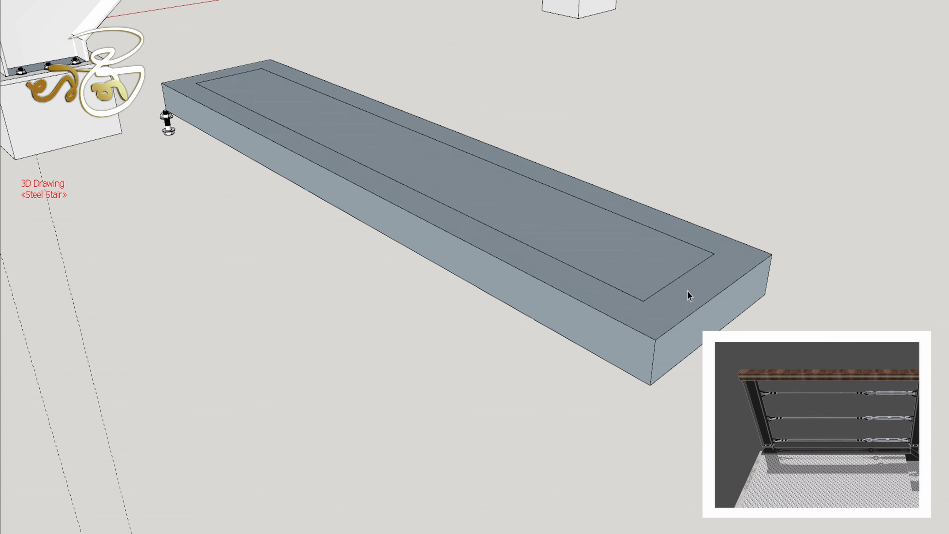
{"action": "double_click", "coordinate": [684, 278]}
{"action": "right_click", "coordinate": [691, 275]}
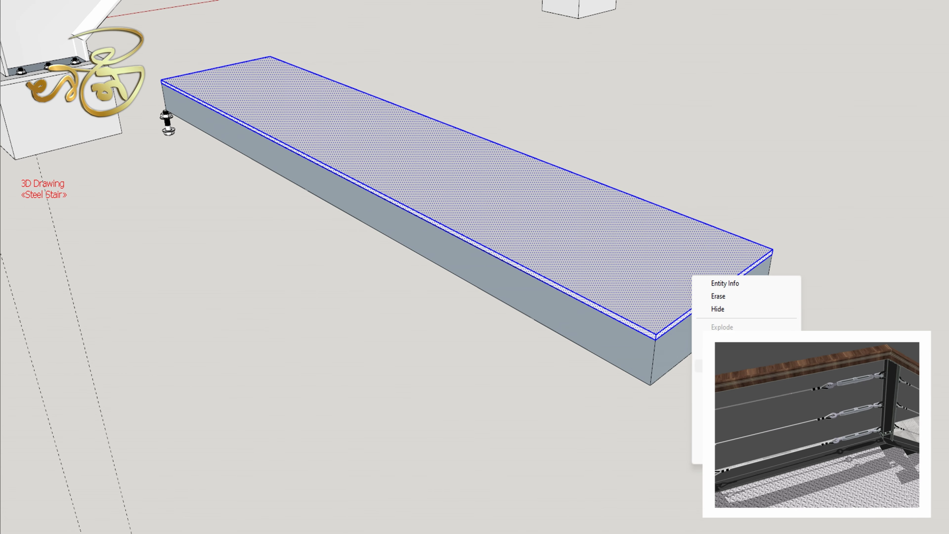
{"action": "key", "text": "Escape"}
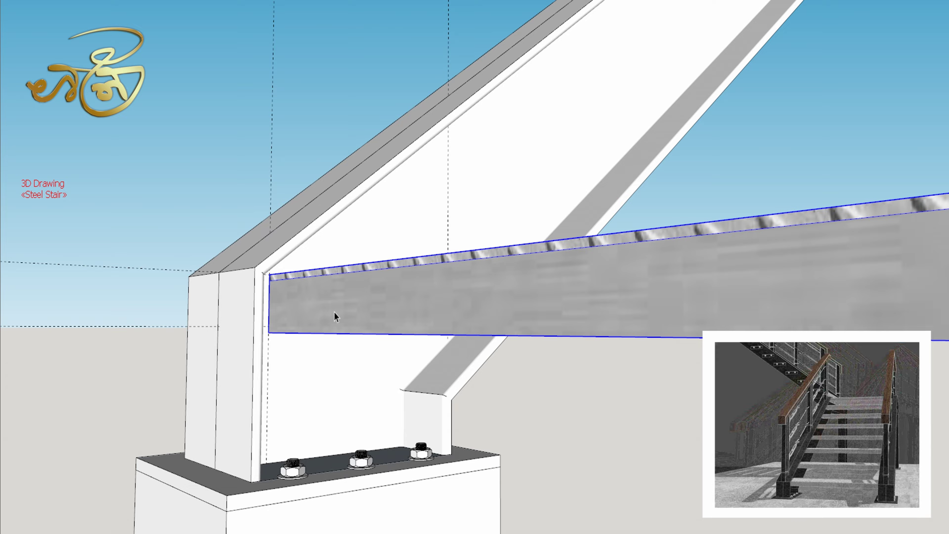
{"action": "left_click_drag", "start_coordinate": [333, 318], "coordinate": [843, 276]}
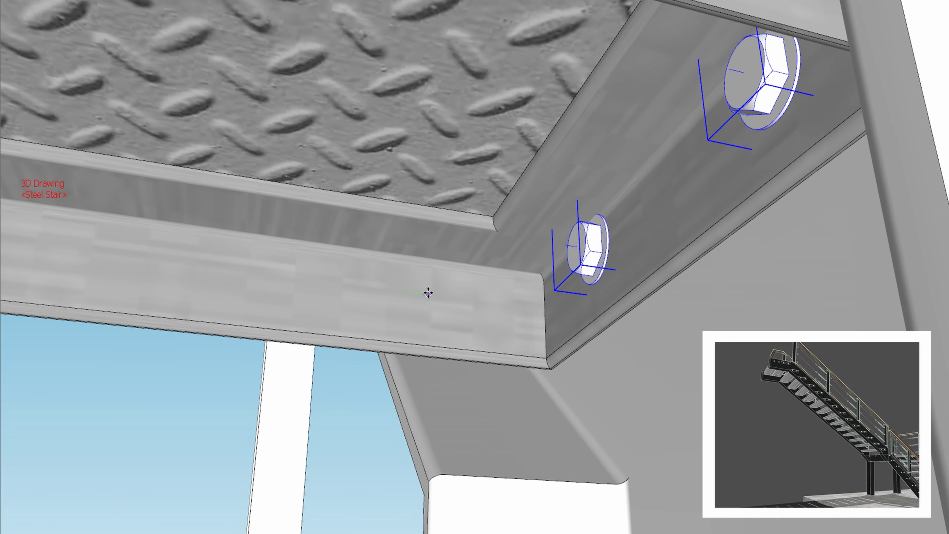
Step: Group each stringer's tread bolts into single units, checking the right bolt in edit mode
{"action": "right_click", "coordinate": [474, 225]}
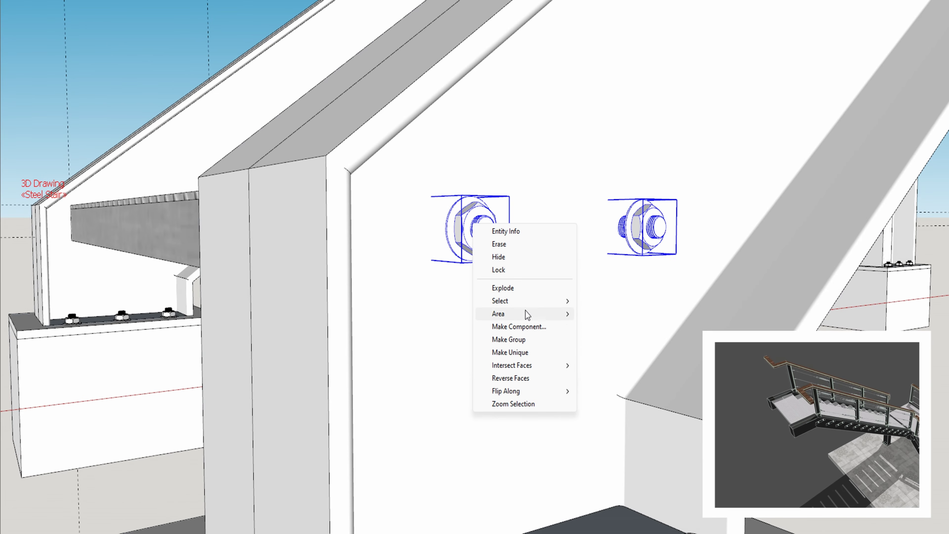
{"action": "left_click", "coordinate": [529, 341]}
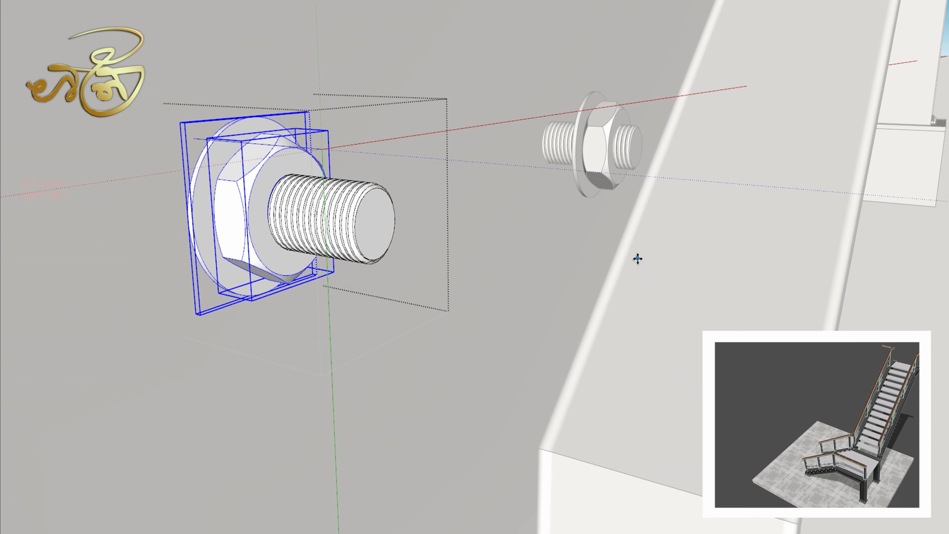
{"action": "double_click", "coordinate": [602, 163]}
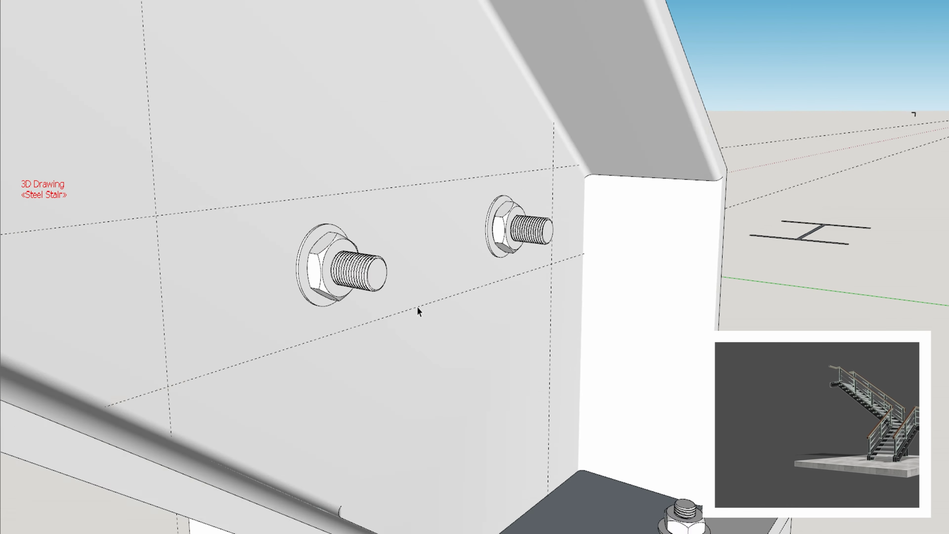
{"action": "left_click_drag", "start_coordinate": [418, 311], "coordinate": [418, 263]}
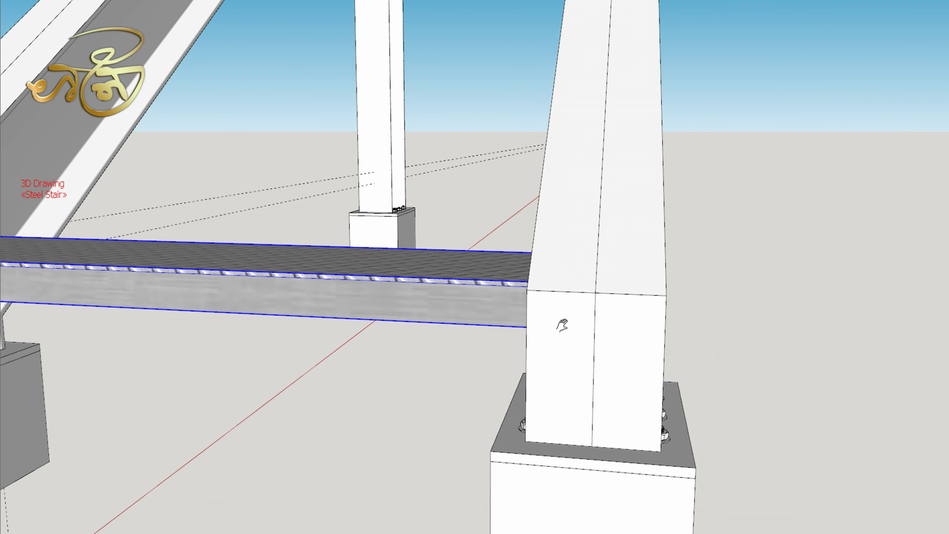
{"action": "right_click", "coordinate": [522, 303]}
{"action": "left_click", "coordinate": [536, 418]}
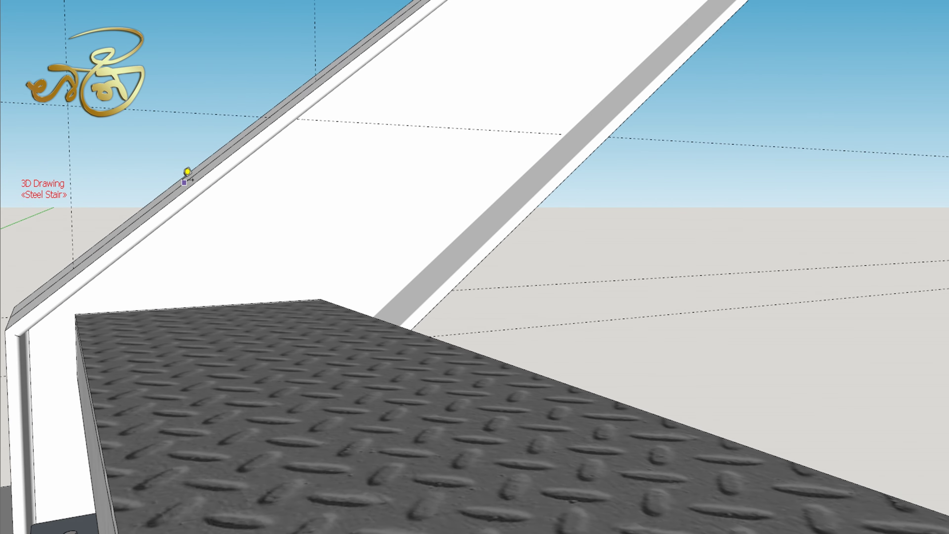
Step: Copy the checker-plate tread one step up and array it 8x up the stair
{"action": "scroll", "scroll_direction": "up", "scroll_amount": 3}
{"action": "scroll", "scroll_direction": "down", "scroll_amount": 3}
{"action": "key", "text": "space"}
{"action": "left_click", "coordinate": [146, 365]}
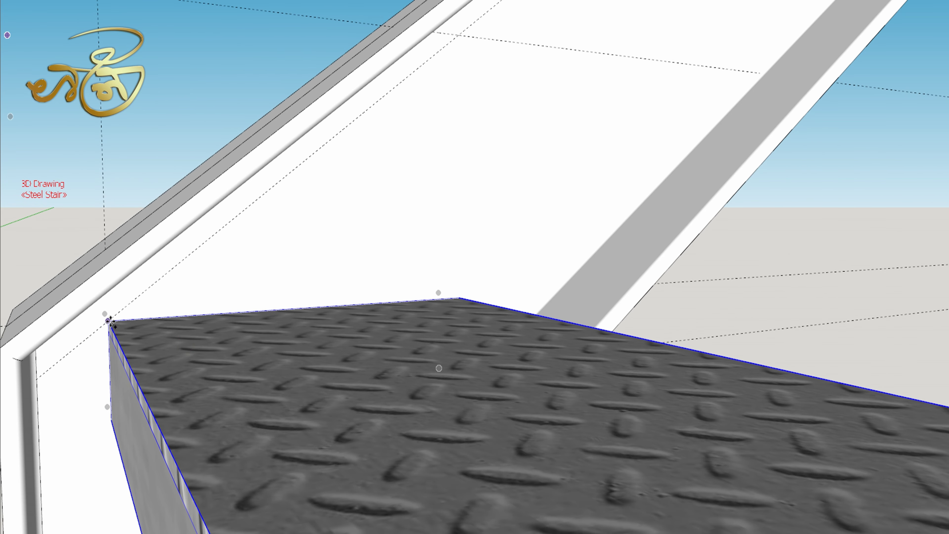
{"action": "scroll", "scroll_direction": "down", "scroll_amount": 3}
{"action": "left_click", "coordinate": [35, 457]}
{"action": "key", "text": "ctrl"}
{"action": "scroll", "scroll_direction": "down", "scroll_amount": 3}
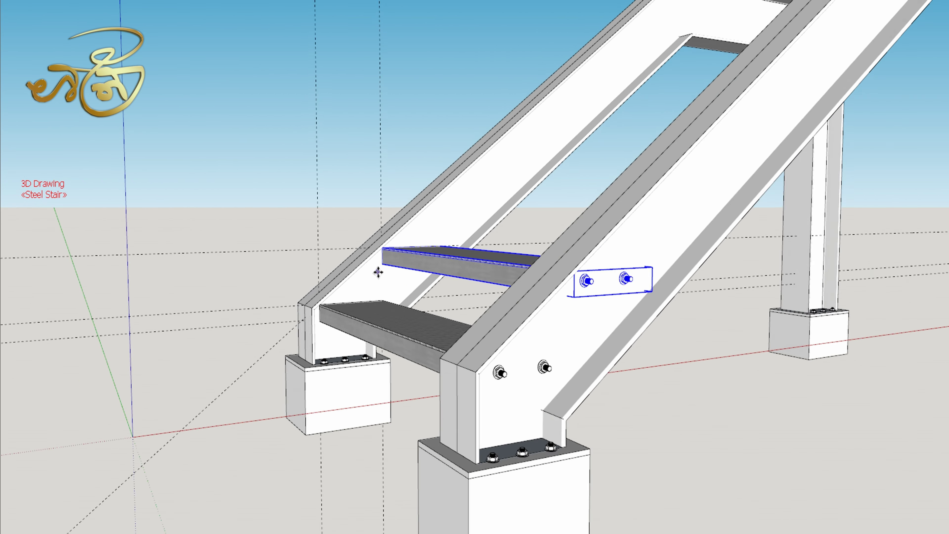
{"action": "scroll", "scroll_direction": "down", "scroll_amount": 3}
{"action": "scroll", "scroll_direction": "down", "scroll_amount": 3}
{"action": "left_click", "coordinate": [505, 331]}
{"action": "type", "text": "8x"}
{"action": "key", "text": "Return"}
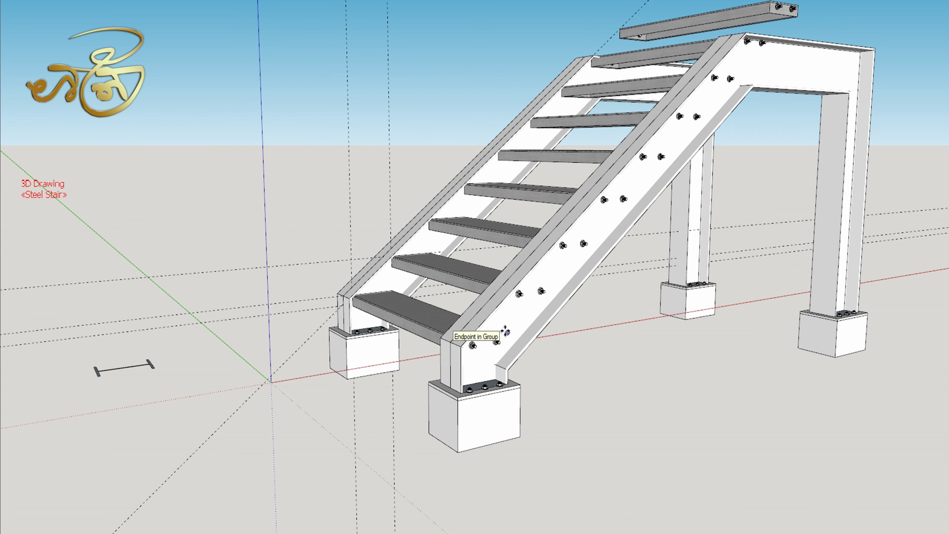
Step: Delete the floating beam above the stair and place the landing plate at the top
{"action": "scroll", "scroll_direction": "up", "scroll_amount": 3}
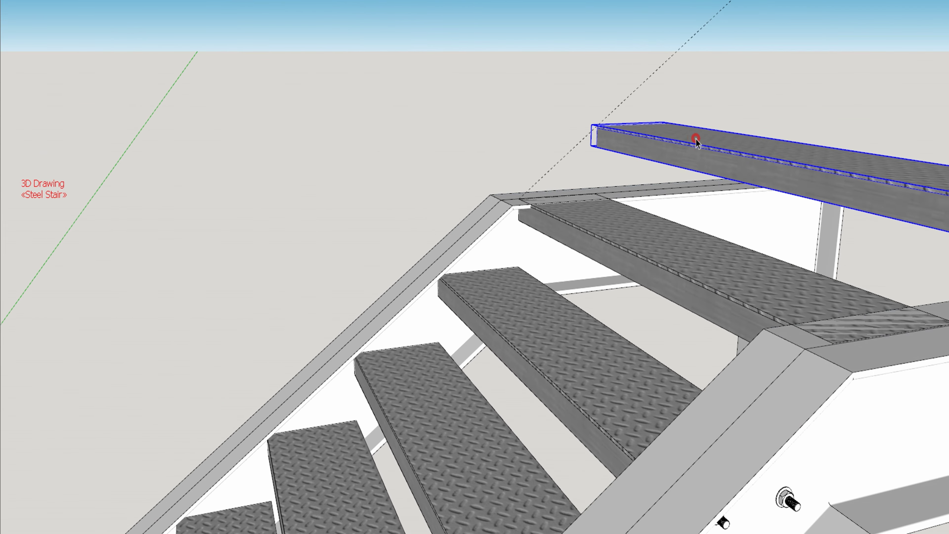
{"action": "key", "text": "Delete"}
{"action": "scroll", "scroll_direction": "down", "scroll_amount": 3}
{"action": "scroll", "scroll_direction": "down", "scroll_amount": 3}
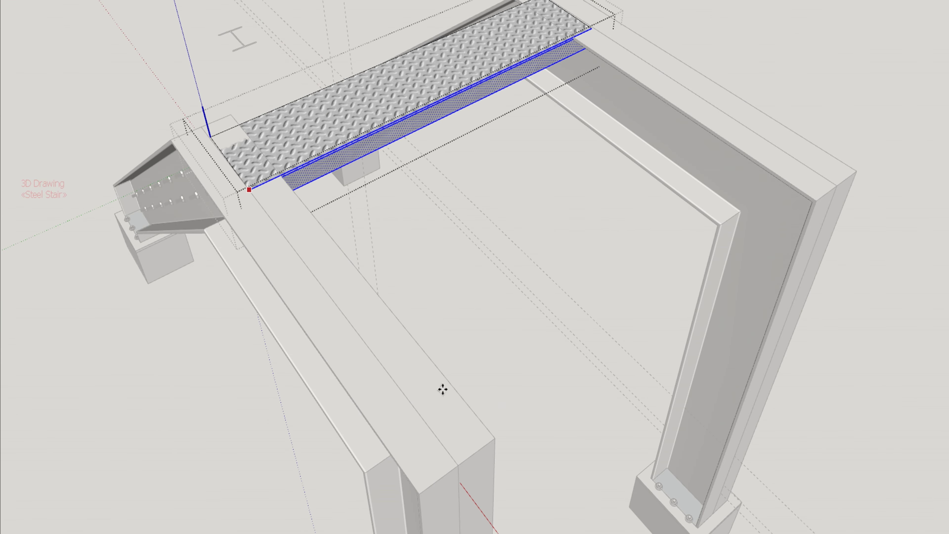
{"action": "scroll", "scroll_direction": "up", "scroll_amount": 3}
{"action": "scroll", "scroll_direction": "down", "scroll_amount": 3}
{"action": "left_click", "coordinate": [460, 454]}
Step: From a low side view, start drawing upper-flight path lines from the landing's corner post
{"action": "left_click_drag", "start_coordinate": [848, 365], "coordinate": [523, 377]}
{"action": "scroll", "scroll_direction": "up", "scroll_amount": 3}
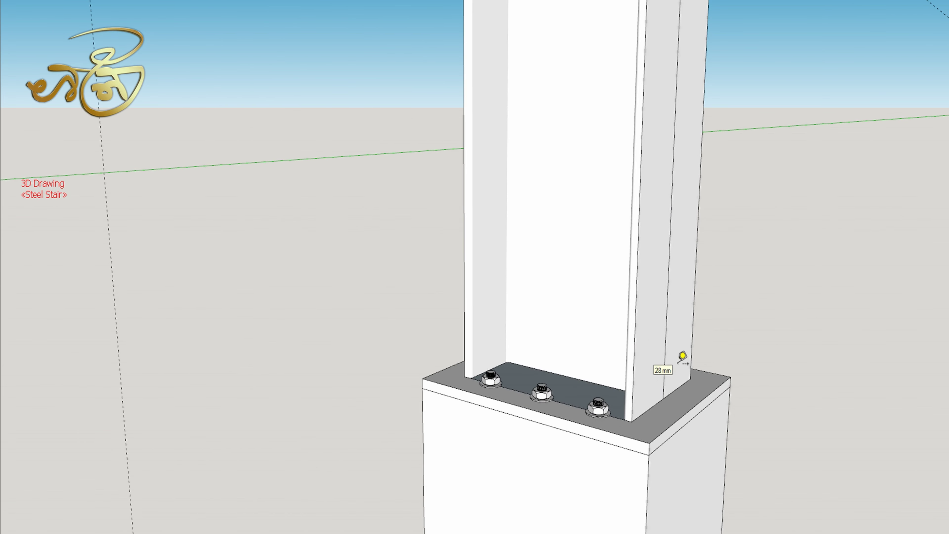
{"action": "scroll", "scroll_direction": "down", "scroll_amount": 3}
{"action": "left_click_drag", "start_coordinate": [550, 475], "coordinate": [313, 326]}
{"action": "scroll", "scroll_direction": "up", "scroll_amount": 3}
{"action": "key", "text": "l"}
{"action": "scroll", "scroll_direction": "down", "scroll_amount": 3}
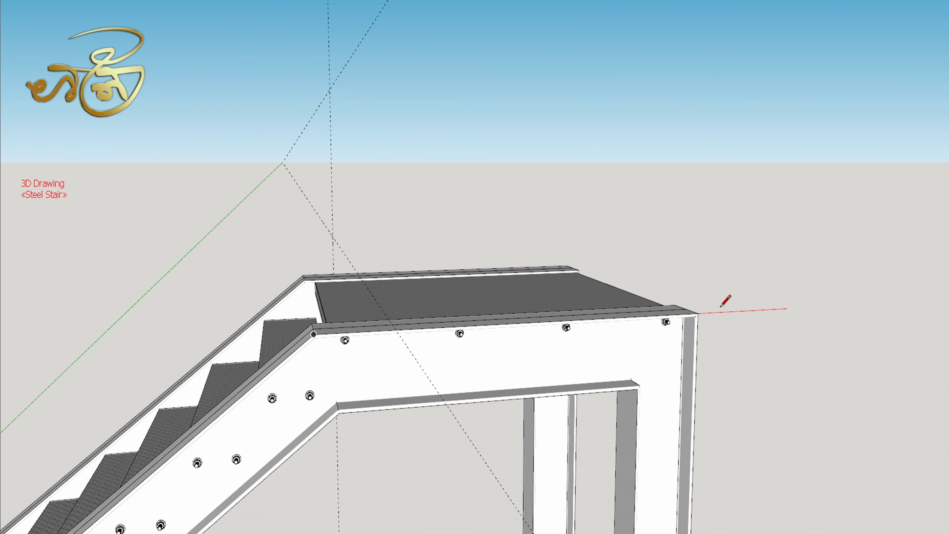
{"action": "scroll", "scroll_direction": "down", "scroll_amount": 3}
{"action": "scroll", "scroll_direction": "up", "scroll_amount": 3}
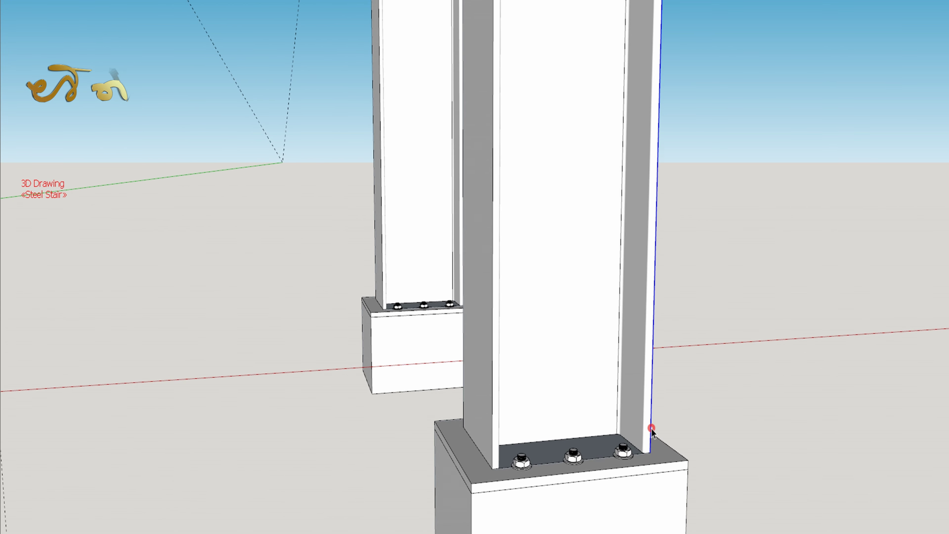
{"action": "scroll", "scroll_direction": "down", "scroll_amount": 3}
{"action": "scroll", "scroll_direction": "down", "scroll_amount": 3}
Step: Move the beam profile to the start of the upper-flight path
{"action": "scroll", "scroll_direction": "up", "scroll_amount": 3}
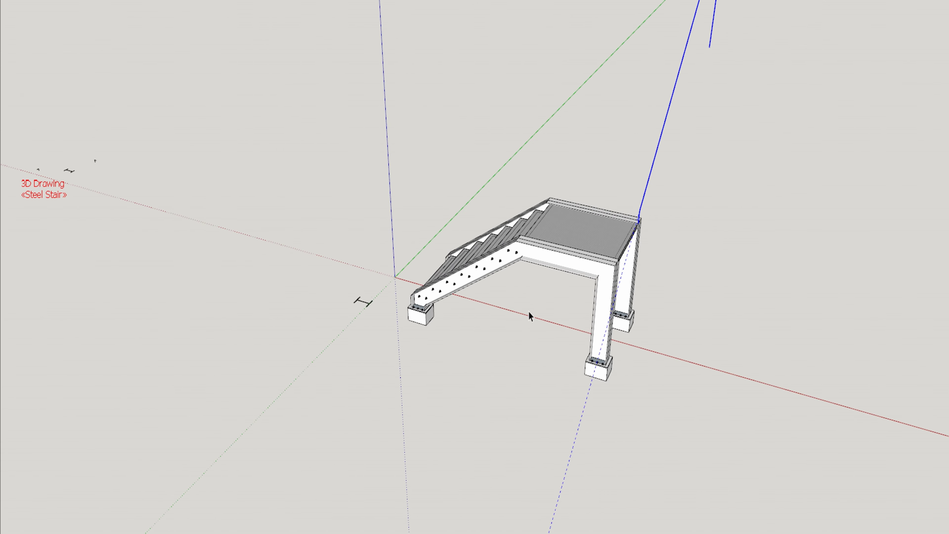
{"action": "scroll", "scroll_direction": "up", "scroll_amount": 3}
{"action": "left_click", "coordinate": [333, 307]}
{"action": "scroll", "scroll_direction": "up", "scroll_amount": 3}
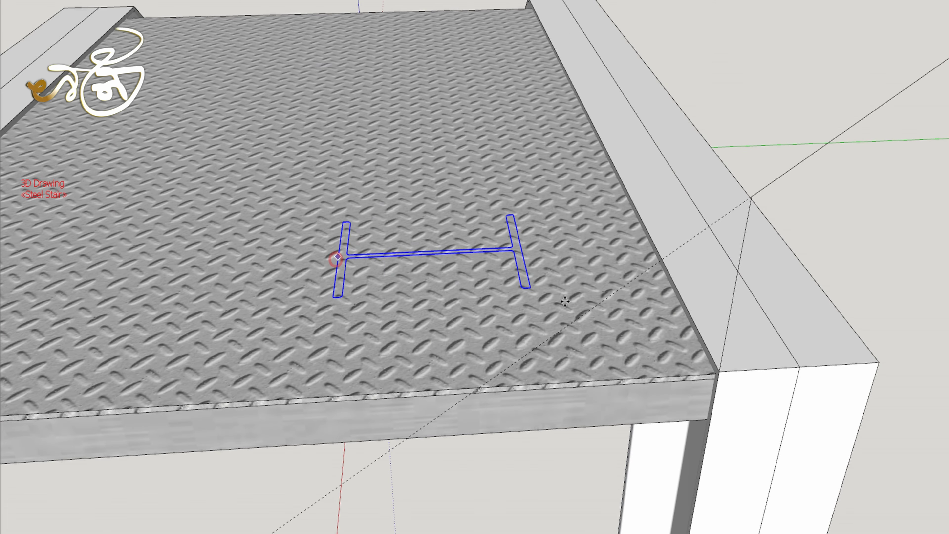
{"action": "scroll", "scroll_direction": "down", "scroll_amount": 3}
{"action": "scroll", "scroll_direction": "down", "scroll_amount": 3}
{"action": "left_click_drag", "start_coordinate": [752, 303], "coordinate": [742, 159]}
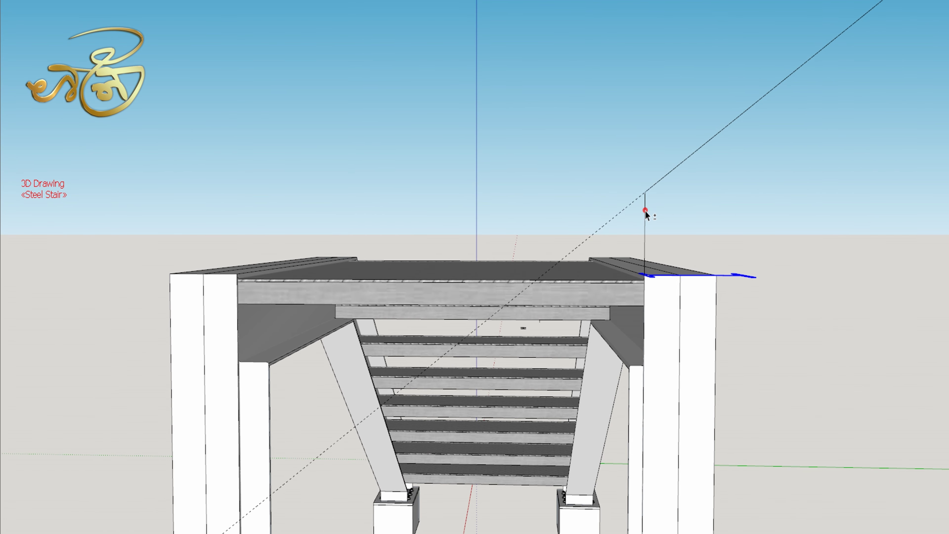
{"action": "left_click_drag", "start_coordinate": [674, 281], "coordinate": [801, 416]}
{"action": "scroll", "scroll_direction": "down", "scroll_amount": 3}
{"action": "scroll", "scroll_direction": "up", "scroll_amount": 3}
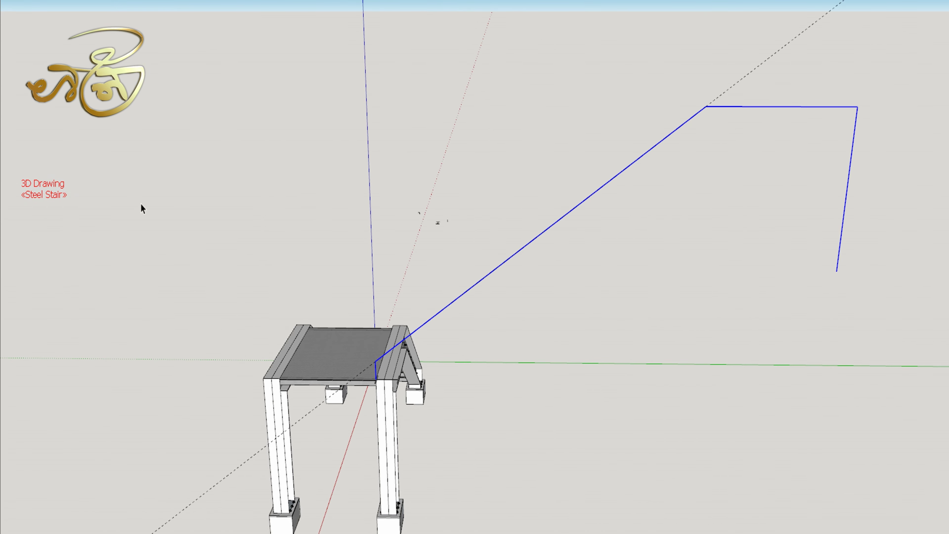
Step: Follow Me the profile along the path and group the new stringer
{"action": "left_click", "coordinate": [399, 382]}
{"action": "triple_click", "coordinate": [492, 302]}
{"action": "right_click", "coordinate": [492, 302]}
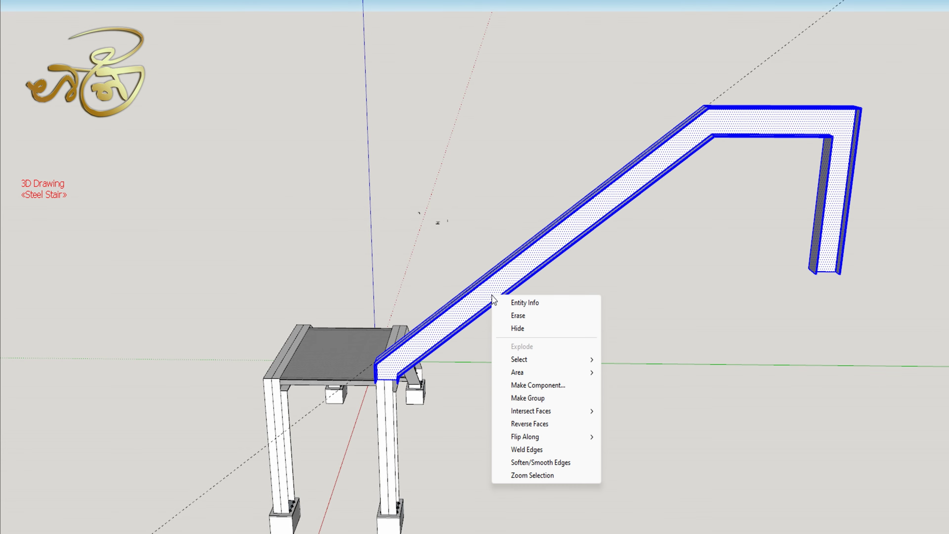
{"action": "left_click", "coordinate": [516, 398]}
Step: Copy the upper stringer to the landing's opposite post
{"action": "left_click_drag", "start_coordinate": [441, 359], "coordinate": [583, 312]}
{"action": "scroll", "scroll_direction": "up", "scroll_amount": 3}
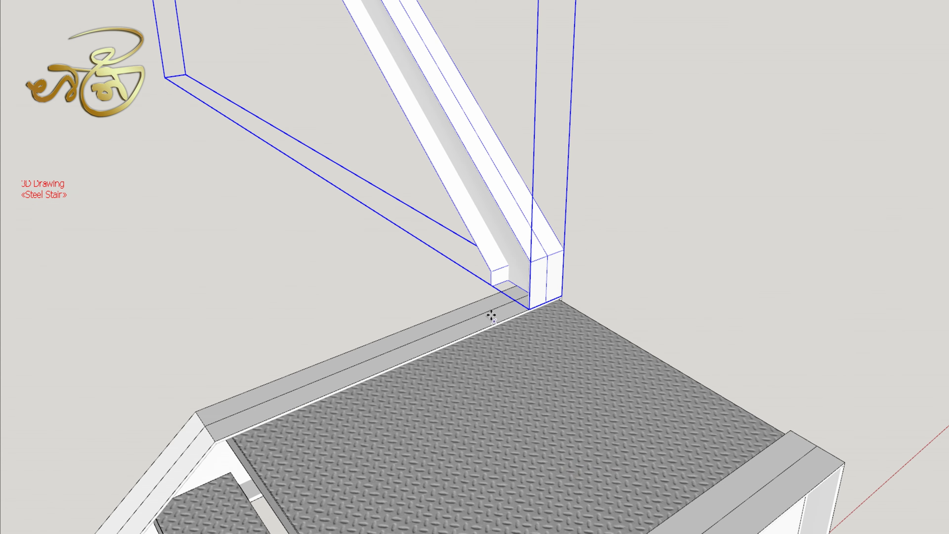
{"action": "key", "text": "m"}
{"action": "key", "text": "Return"}
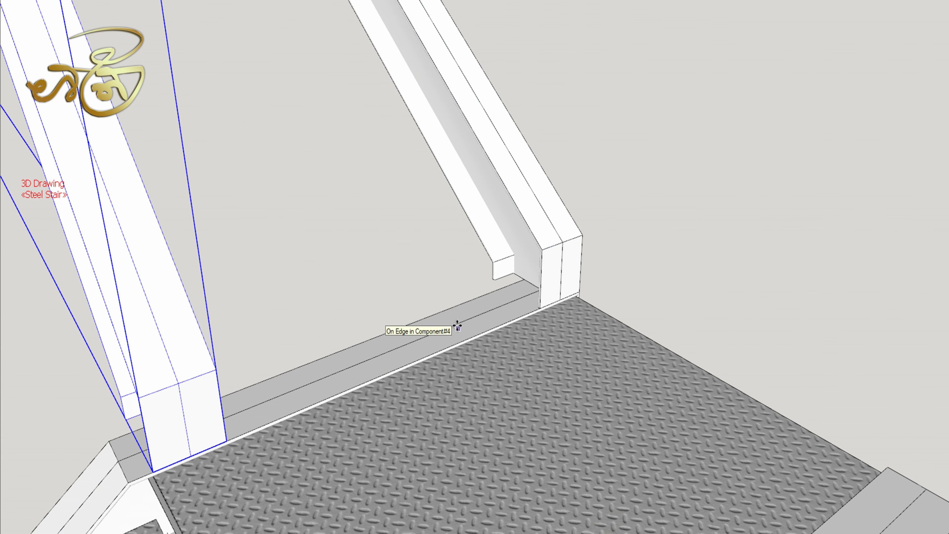
{"action": "left_click_drag", "start_coordinate": [457, 326], "coordinate": [466, 309]}
{"action": "key", "text": "space"}
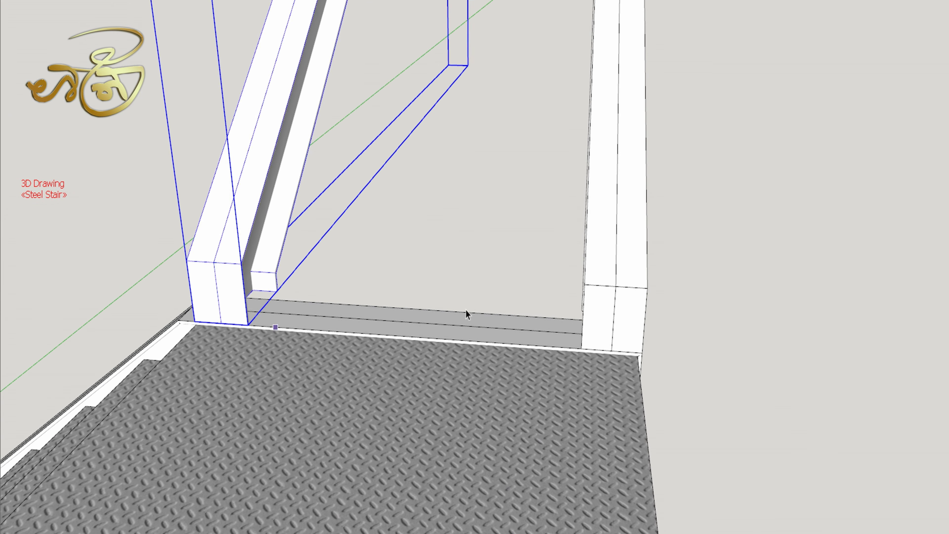
{"action": "scroll", "scroll_direction": "down", "scroll_amount": 3}
{"action": "left_click_drag", "start_coordinate": [661, 336], "coordinate": [561, 336]}
{"action": "scroll", "scroll_direction": "up", "scroll_amount": 3}
Step: Add a Tape Measure guide line from the landing's top edge
{"action": "key", "text": "m"}
{"action": "scroll", "scroll_direction": "up", "scroll_amount": 3}
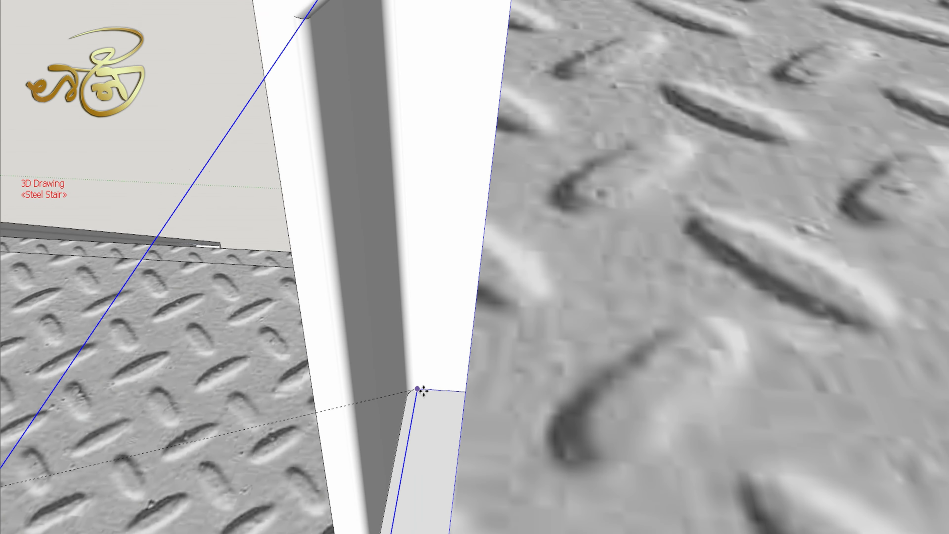
{"action": "scroll", "scroll_direction": "down", "scroll_amount": 3}
{"action": "left_click_drag", "start_coordinate": [546, 371], "coordinate": [477, 276]}
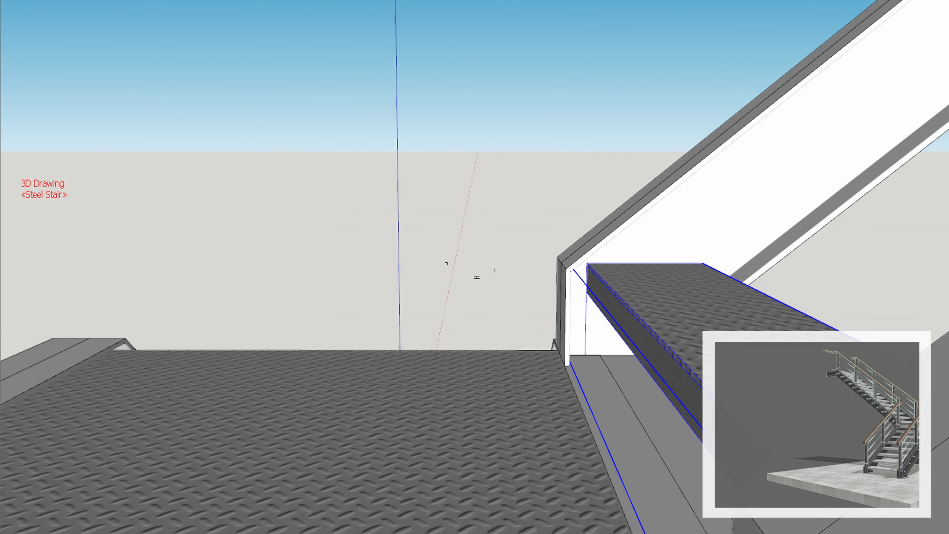
{"action": "key", "text": "t"}
{"action": "scroll", "scroll_direction": "up", "scroll_amount": 3}
{"action": "left_click", "coordinate": [696, 293]}
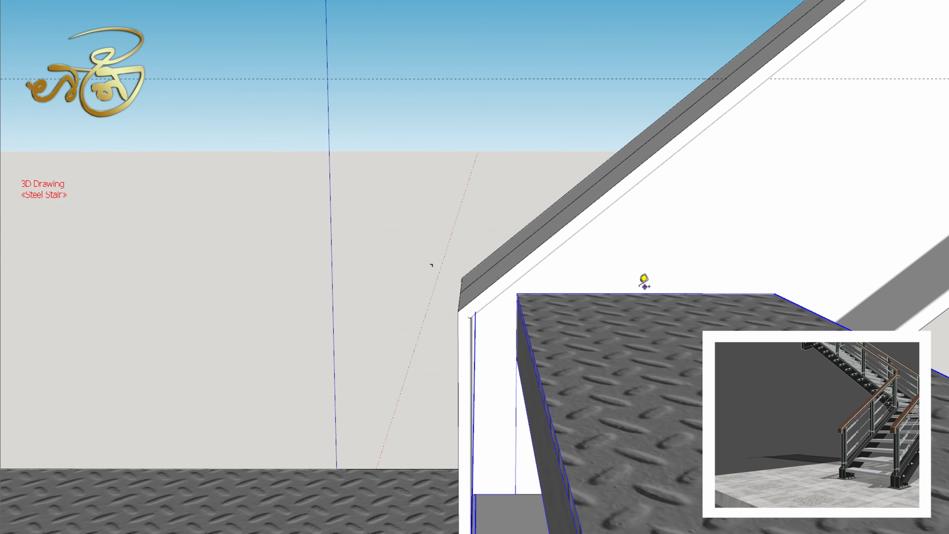
{"action": "scroll", "scroll_direction": "down", "scroll_amount": 3}
{"action": "scroll", "scroll_direction": "up", "scroll_amount": 3}
{"action": "scroll", "scroll_direction": "up", "scroll_amount": 3}
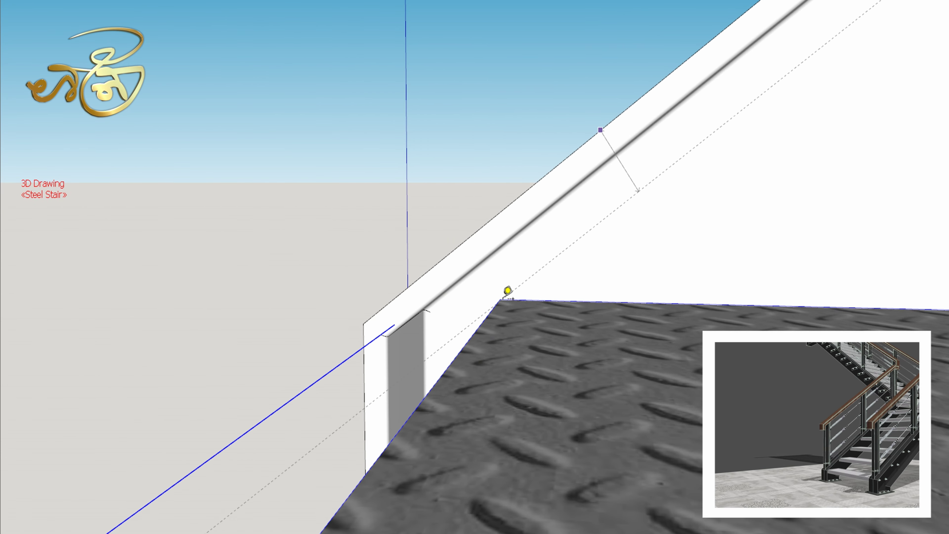
{"action": "scroll", "scroll_direction": "up", "scroll_amount": 3}
{"action": "left_click", "coordinate": [493, 297]}
Step: Select the tread and pick it up from the landing endpoint
{"action": "key", "text": "space"}
{"action": "scroll", "scroll_direction": "down", "scroll_amount": 3}
{"action": "scroll", "scroll_direction": "down", "scroll_amount": 3}
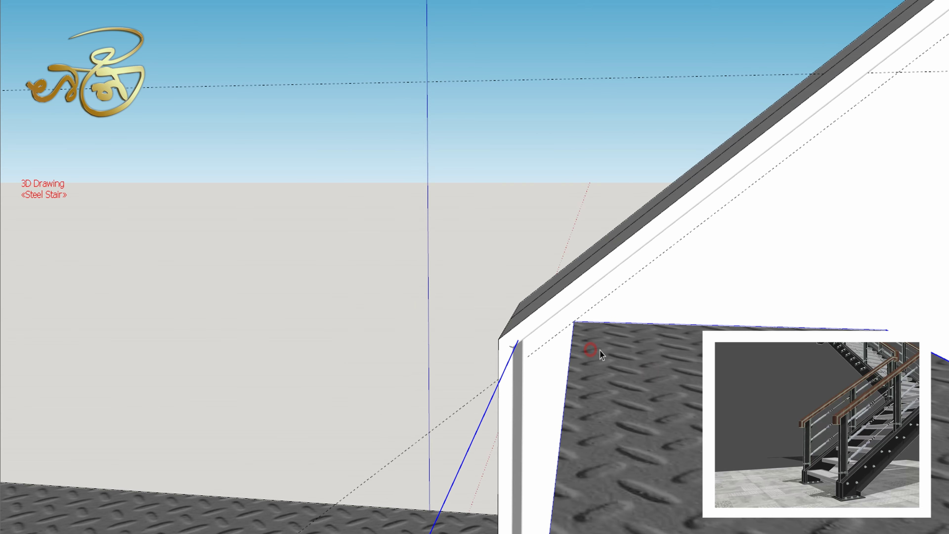
{"action": "left_click", "coordinate": [573, 319]}
Step: Copy the tread one step up the upper stringers and array it 19x
{"action": "scroll", "scroll_direction": "down", "scroll_amount": 3}
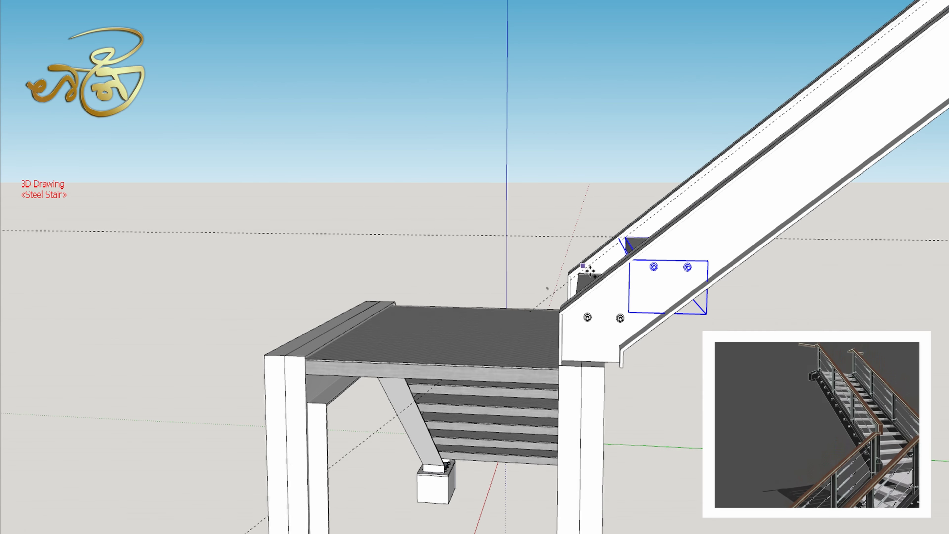
{"action": "scroll", "scroll_direction": "down", "scroll_amount": 3}
{"action": "scroll", "scroll_direction": "down", "scroll_amount": 3}
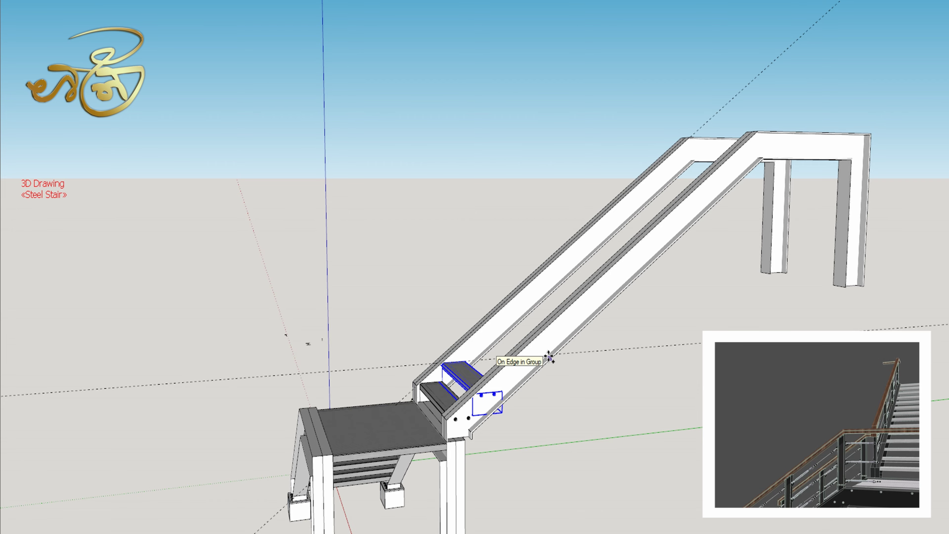
{"action": "left_click", "coordinate": [549, 358]}
{"action": "type", "text": "19x"}
{"action": "key", "text": "Return"}
{"action": "left_click_drag", "start_coordinate": [838, 114], "coordinate": [728, 161]}
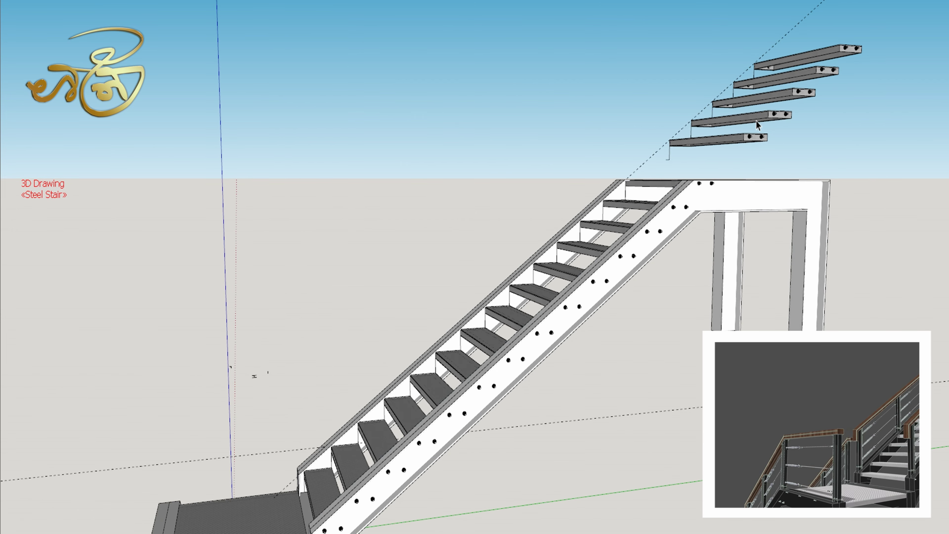
{"action": "left_click_drag", "start_coordinate": [841, 47], "coordinate": [684, 159]}
{"action": "scroll", "scroll_direction": "up", "scroll_amount": 3}
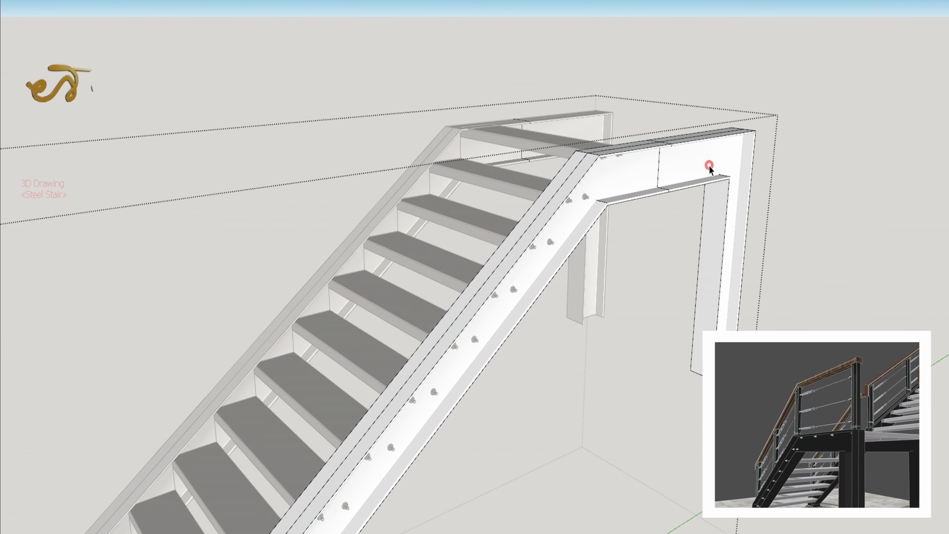
Step: Move the upper stair down into place beneath the top H-beam
{"action": "key", "text": "m"}
{"action": "left_click_drag", "start_coordinate": [682, 357], "coordinate": [415, 367]}
{"action": "scroll", "scroll_direction": "up", "scroll_amount": 3}
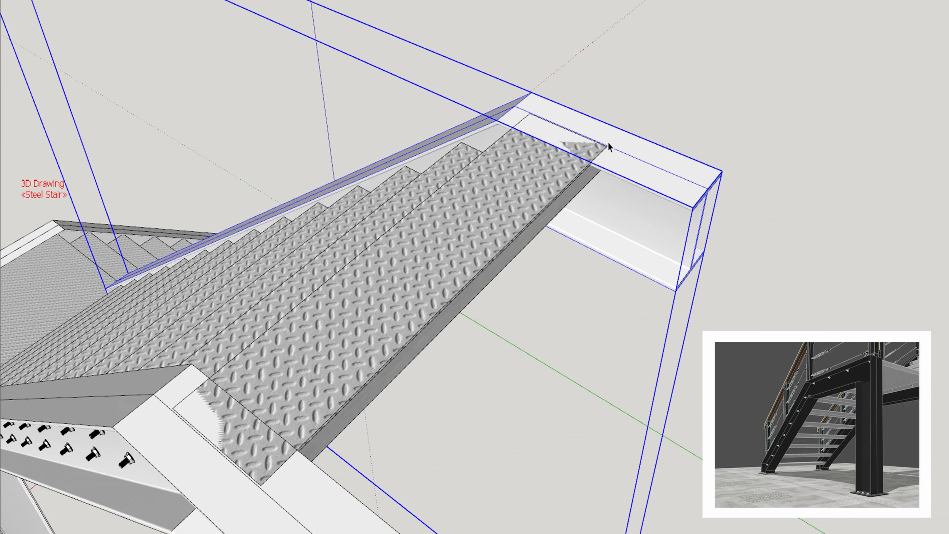
{"action": "scroll", "scroll_direction": "up", "scroll_amount": 3}
{"action": "scroll", "scroll_direction": "up", "scroll_amount": 3}
{"action": "left_click", "coordinate": [627, 138]}
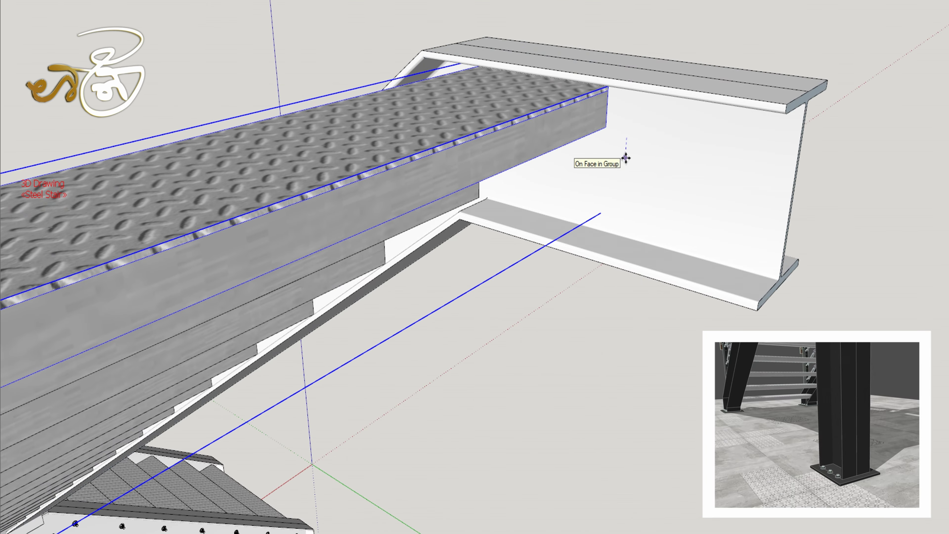
{"action": "left_click_drag", "start_coordinate": [619, 271], "coordinate": [606, 194]}
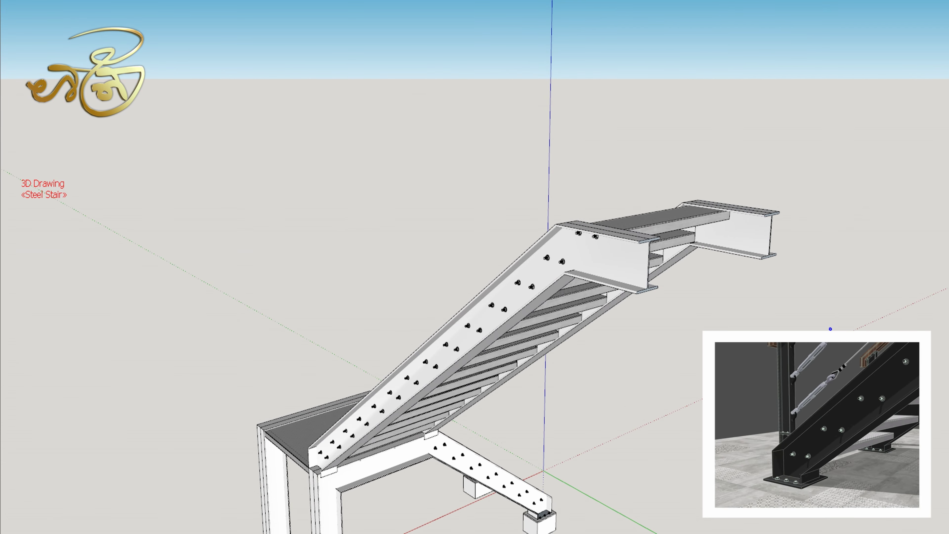
Step: Window-select the upper flight and make it a group
{"action": "left_click_drag", "start_coordinate": [831, 329], "coordinate": [295, 336]}
{"action": "left_click_drag", "start_coordinate": [376, 362], "coordinate": [649, 324]}
{"action": "scroll", "scroll_direction": "down", "scroll_amount": 3}
{"action": "scroll", "scroll_direction": "up", "scroll_amount": 3}
{"action": "left_click_drag", "start_coordinate": [656, 281], "coordinate": [589, 314]}
{"action": "scroll", "scroll_direction": "up", "scroll_amount": 3}
{"action": "left_click_drag", "start_coordinate": [240, 118], "coordinate": [241, 120]}
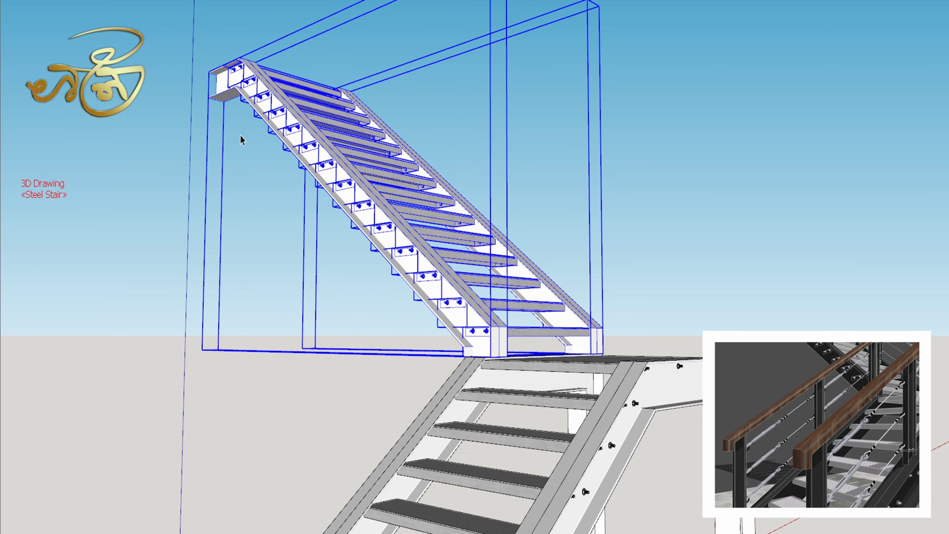
{"action": "right_click", "coordinate": [255, 86]}
{"action": "left_click", "coordinate": [305, 204]}
Step: Window-select the lower stair and make it a separate group
{"action": "left_click_drag", "start_coordinate": [796, 280], "coordinate": [411, 276]}
{"action": "scroll", "scroll_direction": "down", "scroll_amount": 3}
{"action": "left_click_drag", "start_coordinate": [687, 350], "coordinate": [651, 316]}
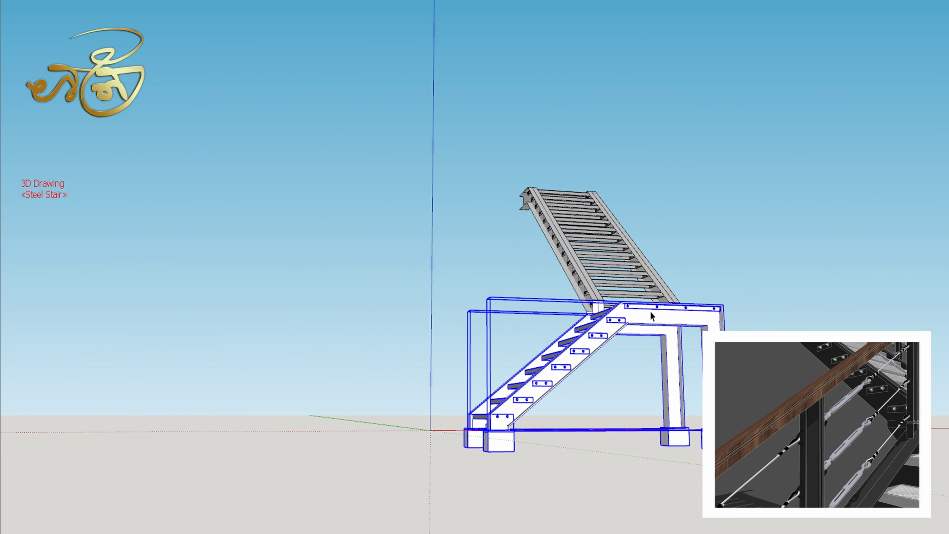
{"action": "left_click", "coordinate": [688, 436]}
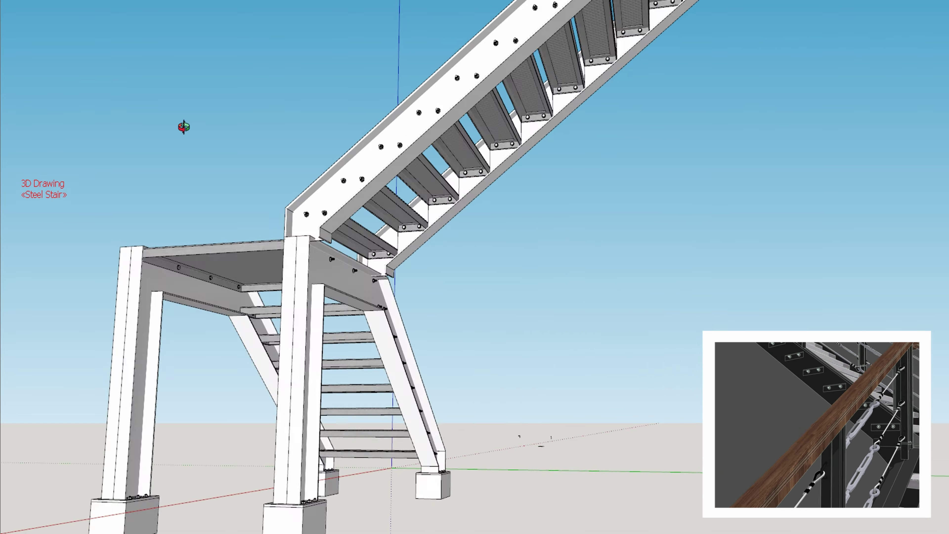
Step: Select the stair group and view it down toward the column bases
{"action": "left_click_drag", "start_coordinate": [182, 127], "coordinate": [435, 361]}
{"action": "scroll", "scroll_direction": "up", "scroll_amount": 3}
{"action": "left_click", "coordinate": [475, 355]}
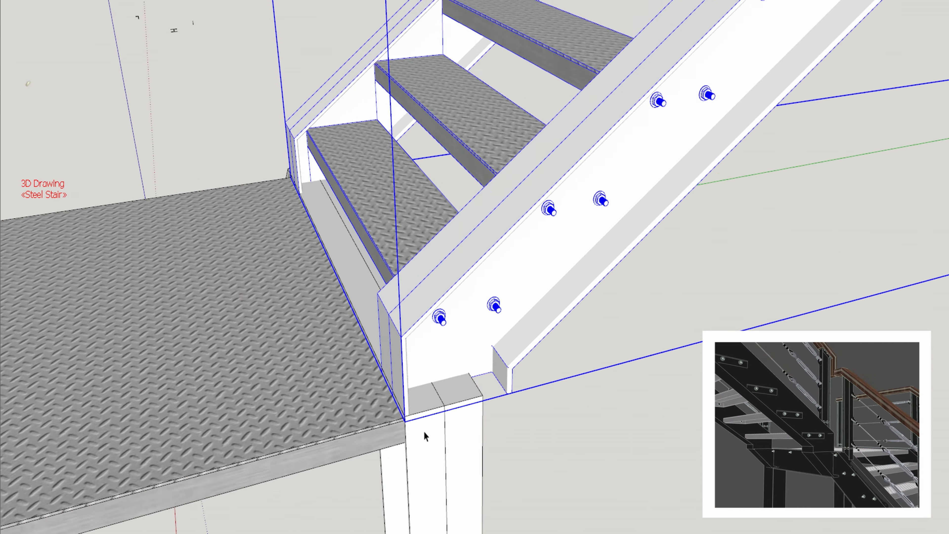
{"action": "scroll", "scroll_direction": "up", "scroll_amount": 3}
{"action": "scroll", "scroll_direction": "up", "scroll_amount": 3}
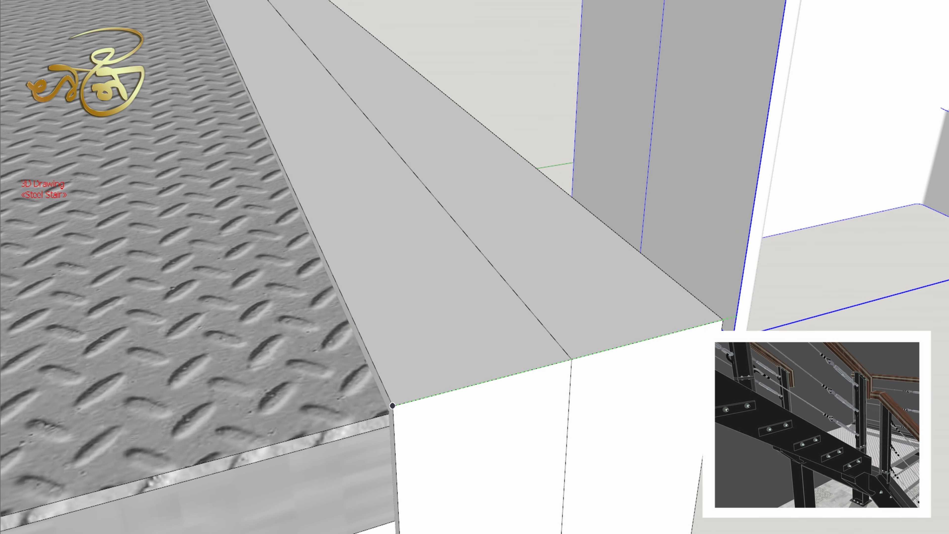
{"action": "scroll", "scroll_direction": "down", "scroll_amount": 3}
{"action": "scroll", "scroll_direction": "down", "scroll_amount": 3}
{"action": "scroll", "scroll_direction": "down", "scroll_amount": 3}
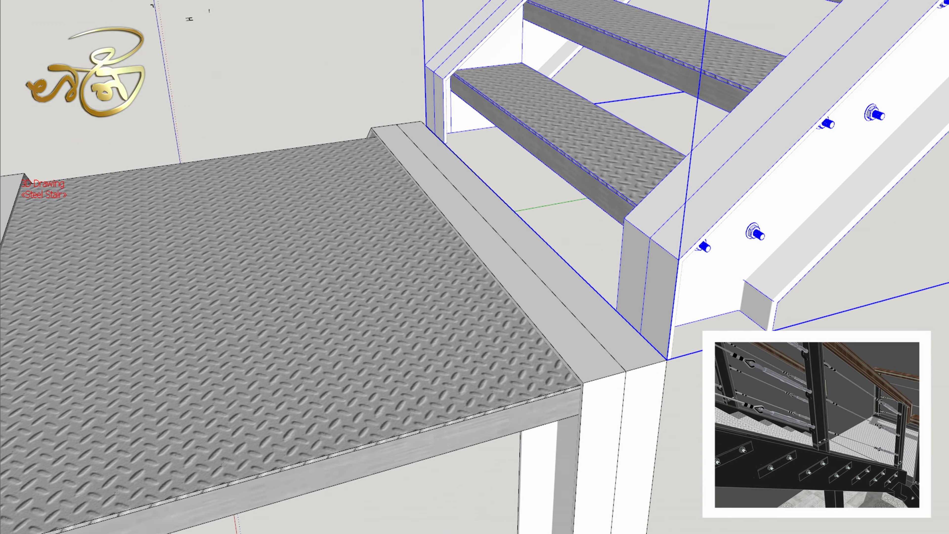
{"action": "left_click_drag", "start_coordinate": [659, 381], "coordinate": [697, 394]}
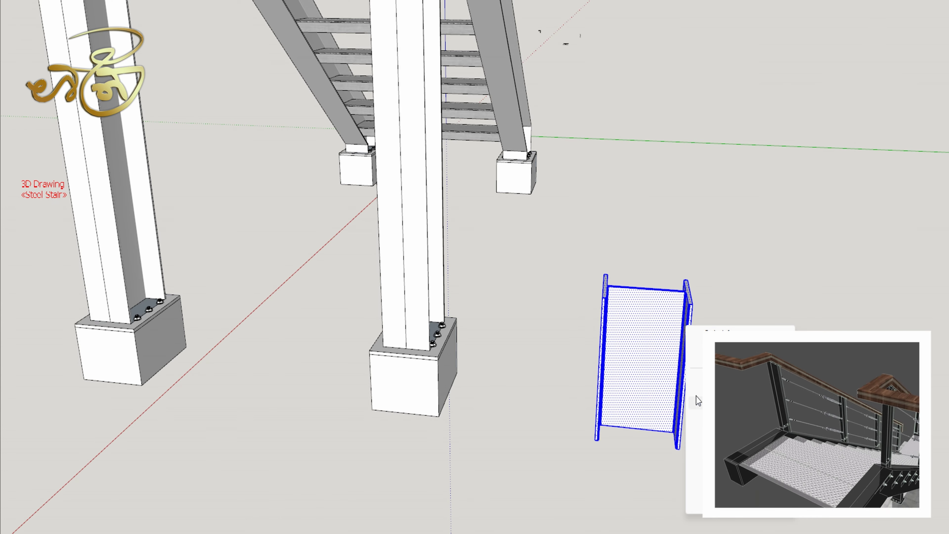
Step: Tilt the helper box about 45° at the stringer joint
{"action": "right_click", "coordinate": [668, 357]}
{"action": "key", "text": "m"}
{"action": "left_click", "coordinate": [689, 290]}
{"action": "scroll", "scroll_direction": "up", "scroll_amount": 3}
{"action": "left_click_drag", "start_coordinate": [690, 288], "coordinate": [736, 296]}
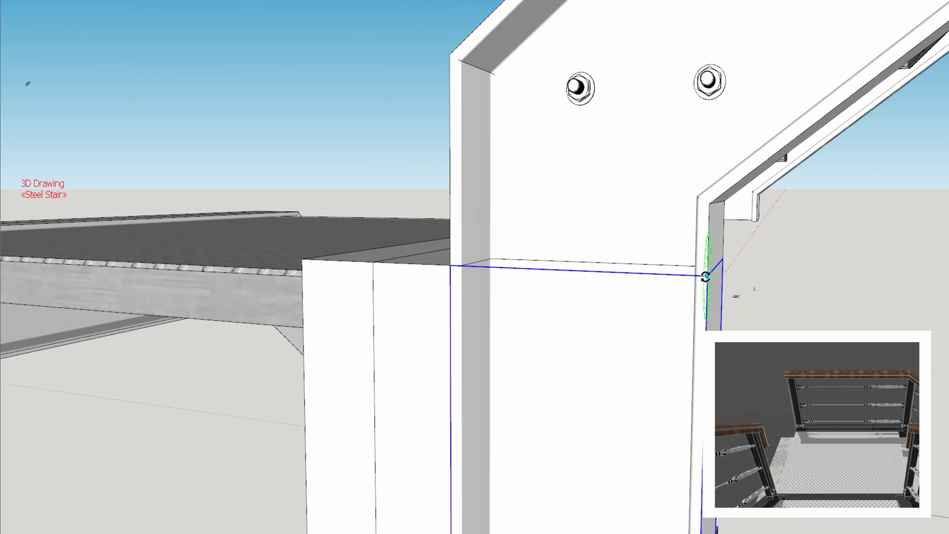
{"action": "left_click", "coordinate": [623, 273]}
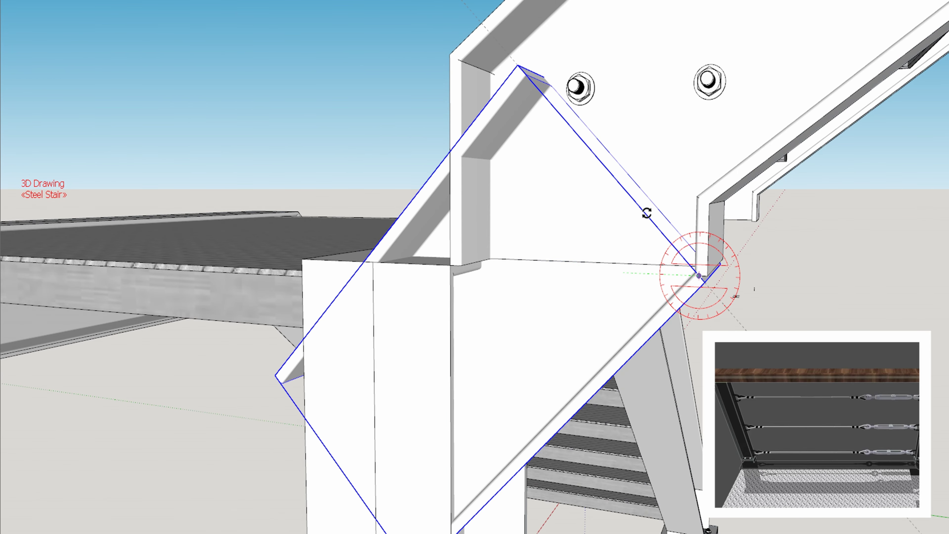
{"action": "left_click", "coordinate": [647, 213]}
Step: Delete the dark L-profile at the stringer joint
{"action": "left_click_drag", "start_coordinate": [632, 207], "coordinate": [823, 239]}
{"action": "scroll", "scroll_direction": "down", "scroll_amount": 3}
{"action": "scroll", "scroll_direction": "up", "scroll_amount": 3}
{"action": "scroll", "scroll_direction": "down", "scroll_amount": 3}
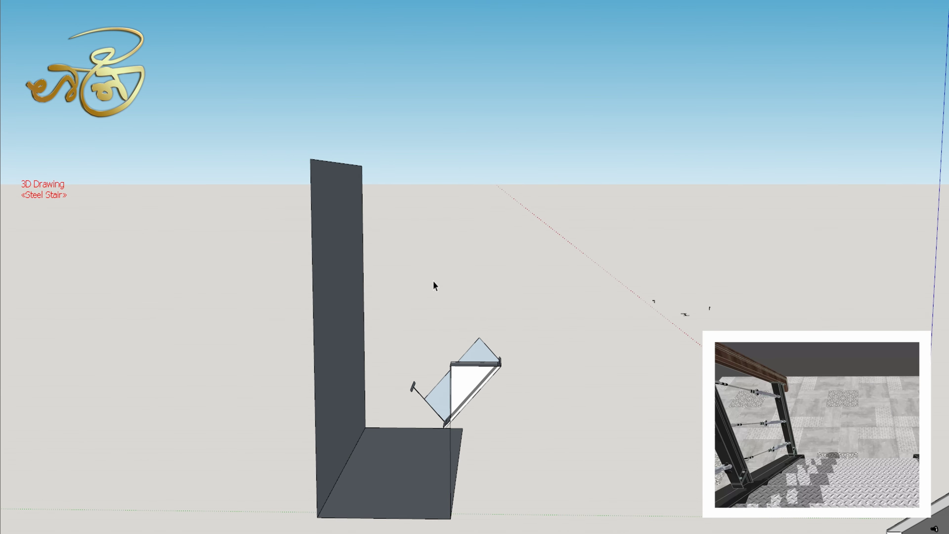
{"action": "key", "text": "Delete"}
{"action": "key", "text": "Delete"}
{"action": "scroll", "scroll_direction": "up", "scroll_amount": 3}
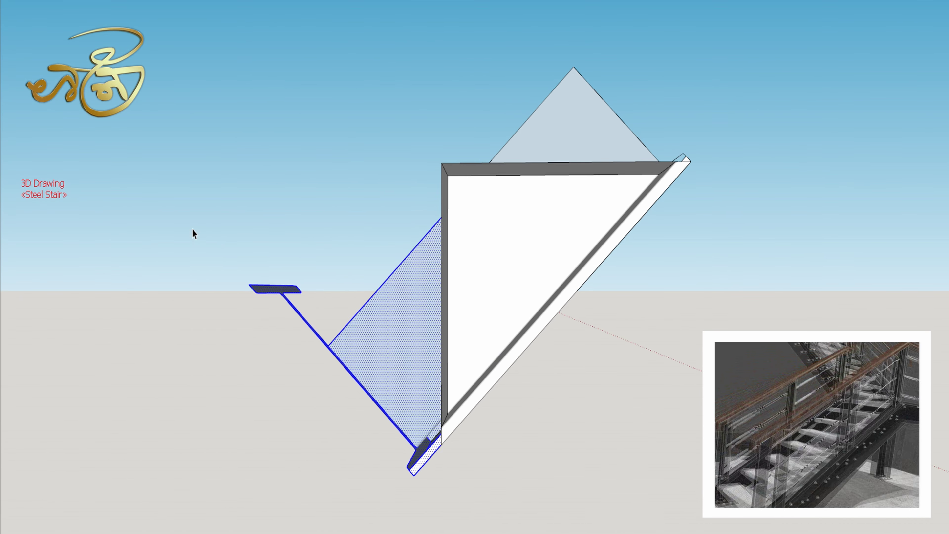
{"action": "key", "text": "Delete"}
{"action": "scroll", "scroll_direction": "down", "scroll_amount": 3}
{"action": "scroll", "scroll_direction": "up", "scroll_amount": 3}
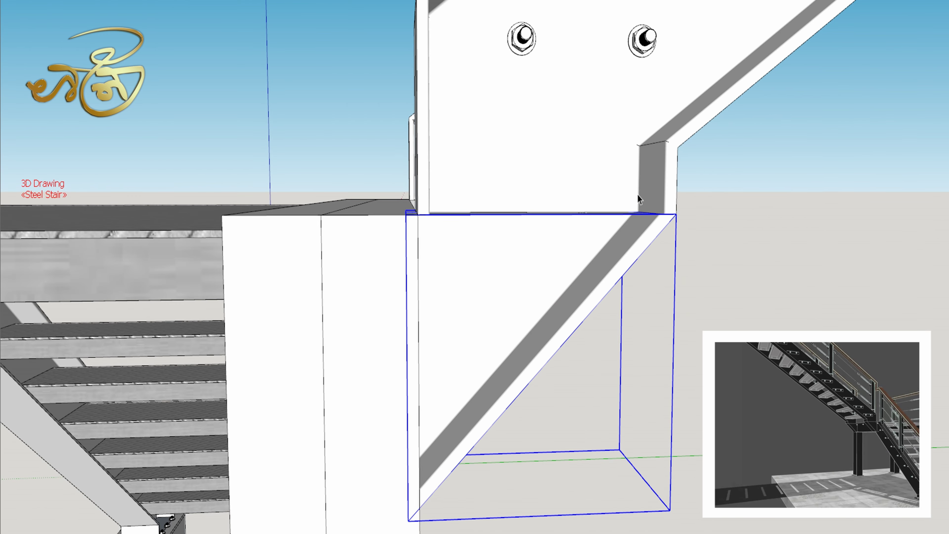
Step: Move the tilted box into place at the stringer corner
{"action": "left_click_drag", "start_coordinate": [637, 194], "coordinate": [459, 321]}
{"action": "key", "text": "m"}
{"action": "left_click", "coordinate": [456, 309]}
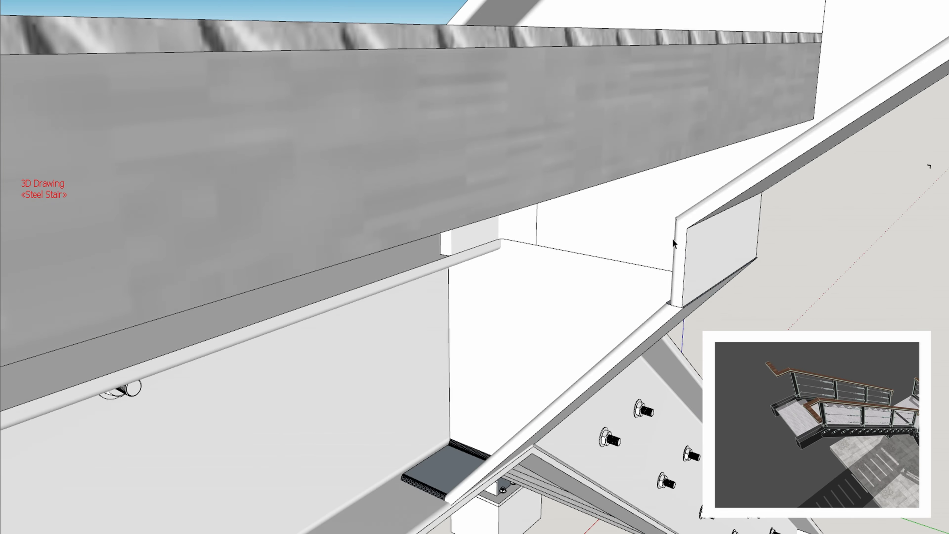
Step: Reload the I-beam component and Ctrl-copy its profile upward for a tall post
{"action": "right_click", "coordinate": [622, 297]}
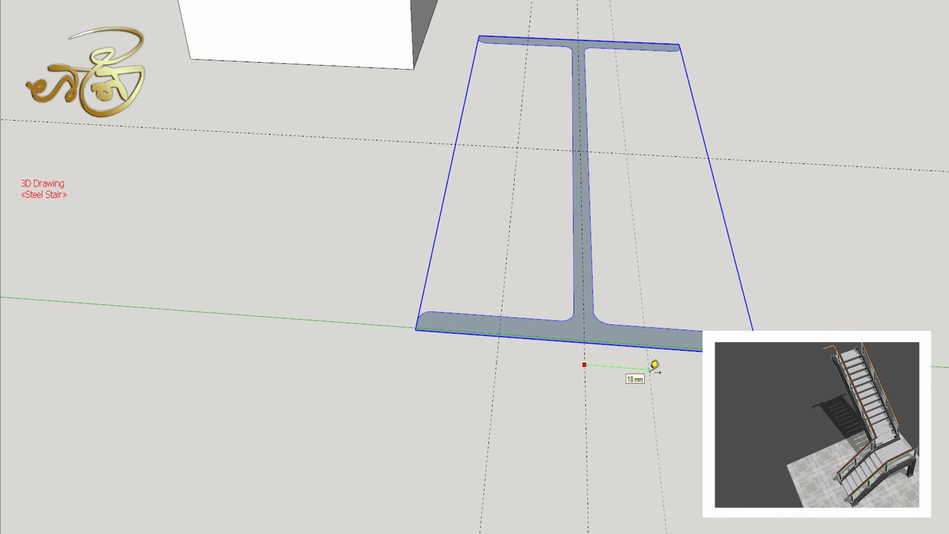
{"action": "right_click", "coordinate": [601, 32]}
{"action": "left_click", "coordinate": [654, 167]}
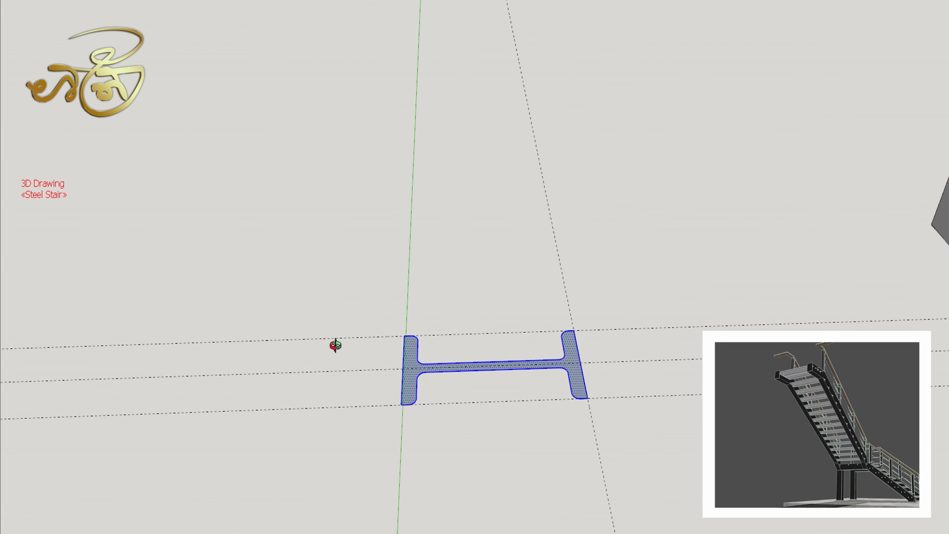
{"action": "left_click", "coordinate": [390, 361]}
{"action": "key", "text": "ctrl"}
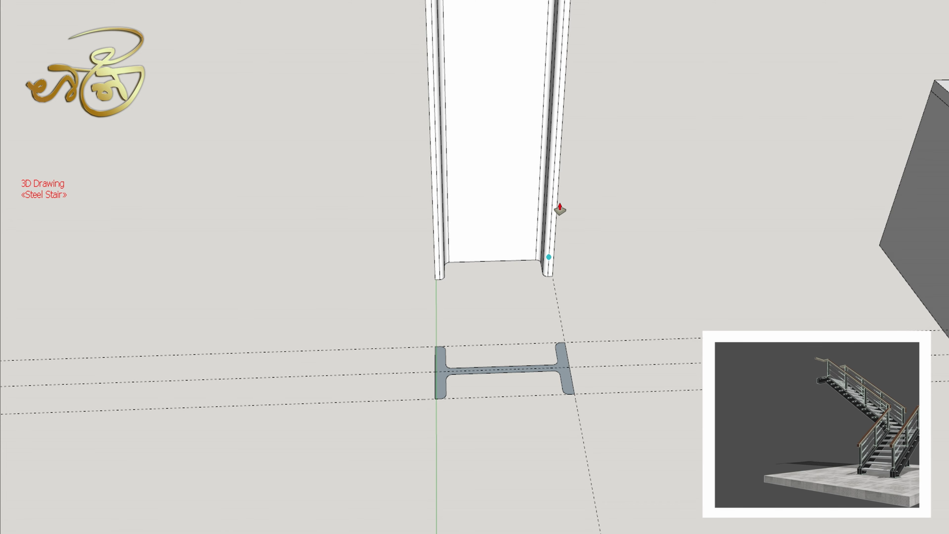
{"action": "right_click", "coordinate": [521, 114]}
Step: Group the I-beam, extrude it into a beam, and intersect it with the cutting box
{"action": "left_click", "coordinate": [571, 217]}
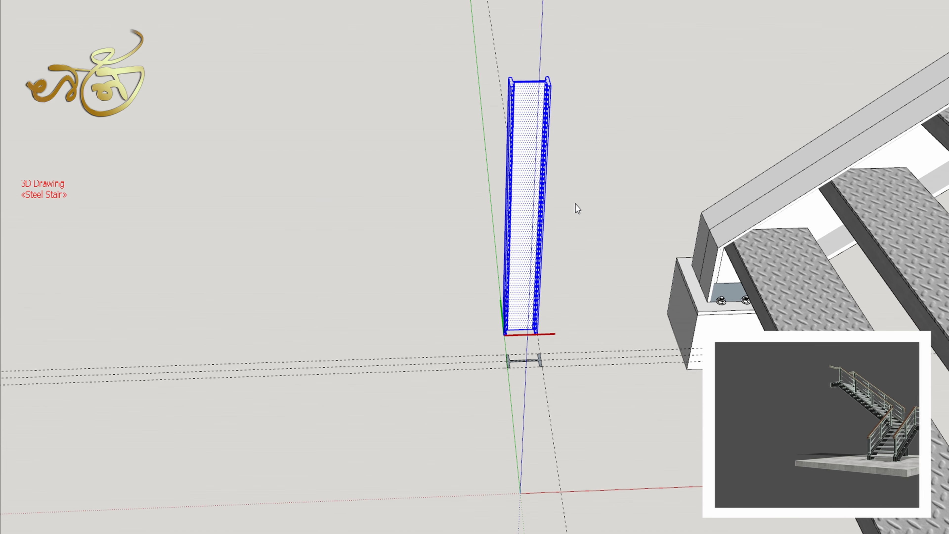
{"action": "left_click_drag", "start_coordinate": [475, 462], "coordinate": [538, 355]}
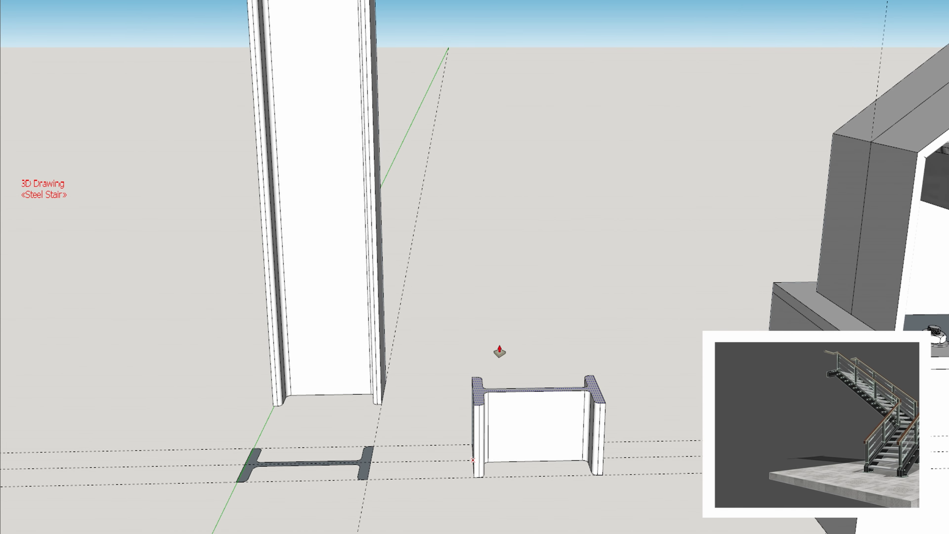
{"action": "right_click", "coordinate": [538, 354]}
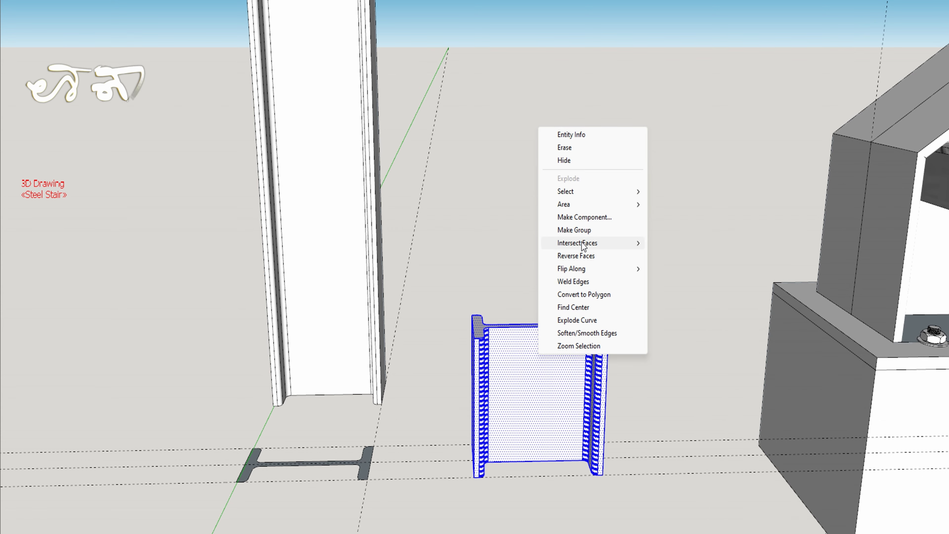
{"action": "left_click", "coordinate": [586, 229]}
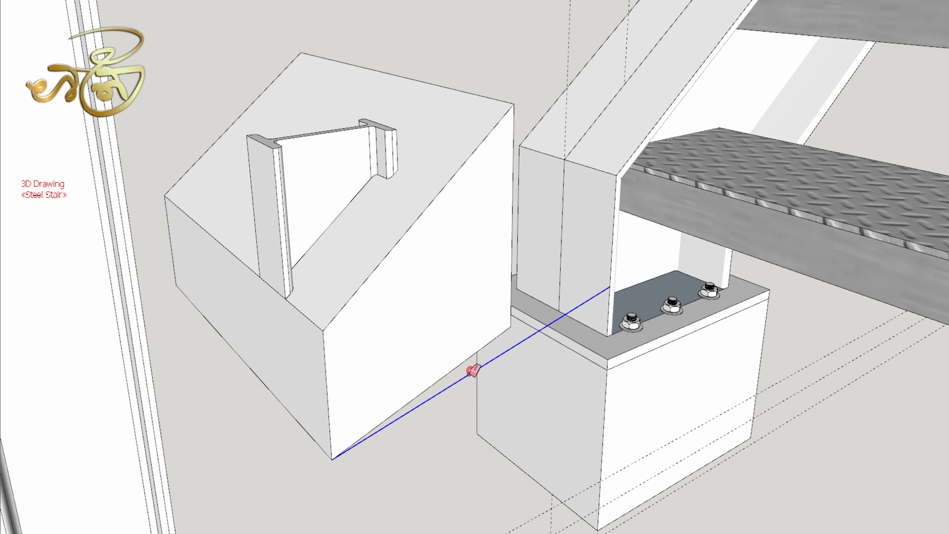
Step: Erase the leftover cutting-box pieces around the beam
{"action": "left_click_drag", "start_coordinate": [394, 487], "coordinate": [344, 428]}
{"action": "key", "text": "Delete"}
{"action": "left_click_drag", "start_coordinate": [525, 85], "coordinate": [500, 106]}
{"action": "key", "text": "Delete"}
{"action": "left_click_drag", "start_coordinate": [206, 126], "coordinate": [168, 249]}
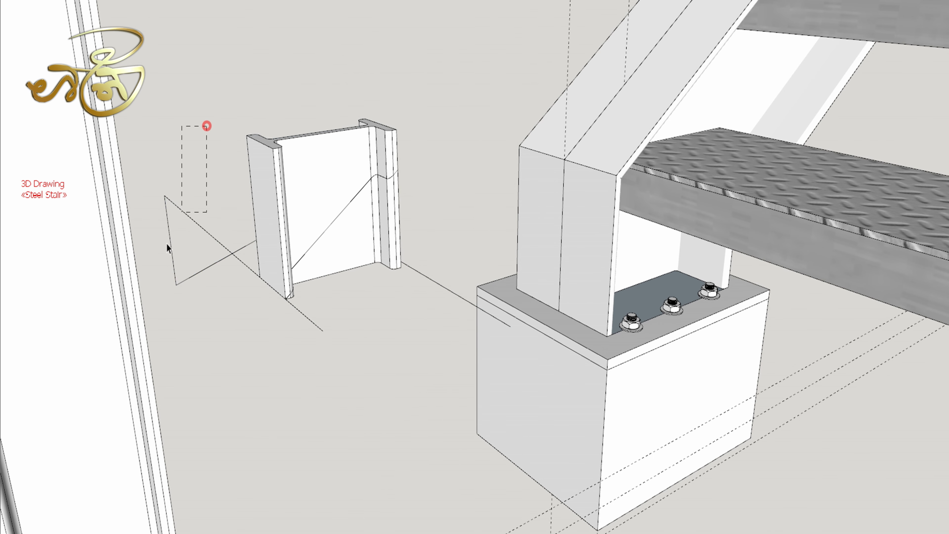
{"action": "left_click_drag", "start_coordinate": [384, 208], "coordinate": [268, 232]}
{"action": "left_click_drag", "start_coordinate": [312, 189], "coordinate": [329, 219]}
{"action": "scroll", "scroll_direction": "down", "scroll_amount": 3}
Step: Draw and push/pull a top plate over the bracket
{"action": "right_click", "coordinate": [365, 202]}
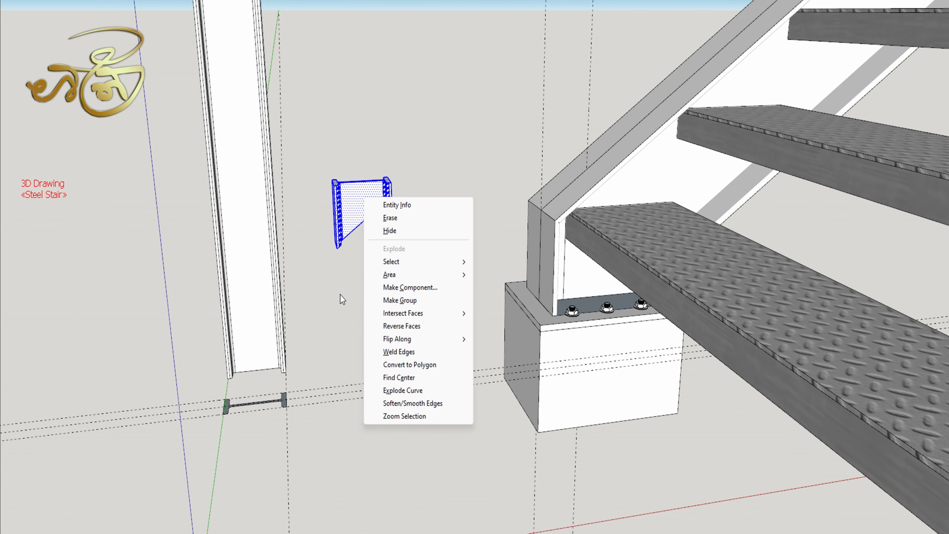
{"action": "left_click", "coordinate": [392, 418]}
{"action": "key", "text": "l"}
{"action": "left_click", "coordinate": [533, 244]}
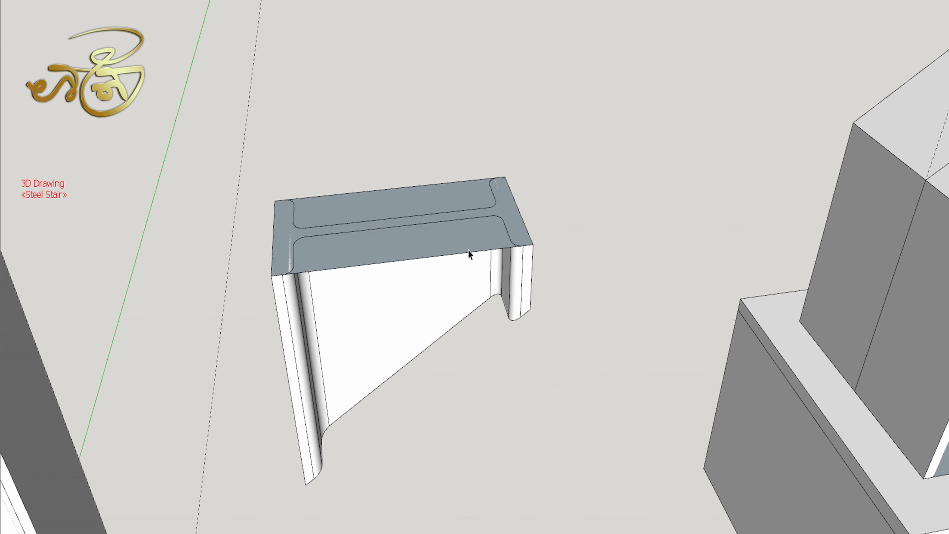
{"action": "key", "text": "p"}
Step: Group the bracket and group its top plate
{"action": "triple_click", "coordinate": [468, 232]}
{"action": "right_click", "coordinate": [468, 232]}
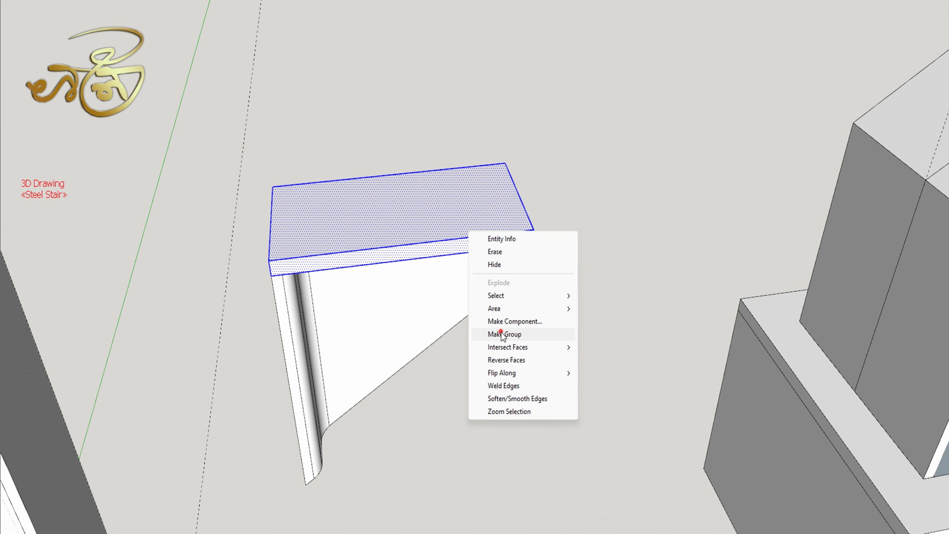
{"action": "left_click", "coordinate": [473, 333]}
{"action": "right_click", "coordinate": [443, 301]}
{"action": "left_click", "coordinate": [503, 411]}
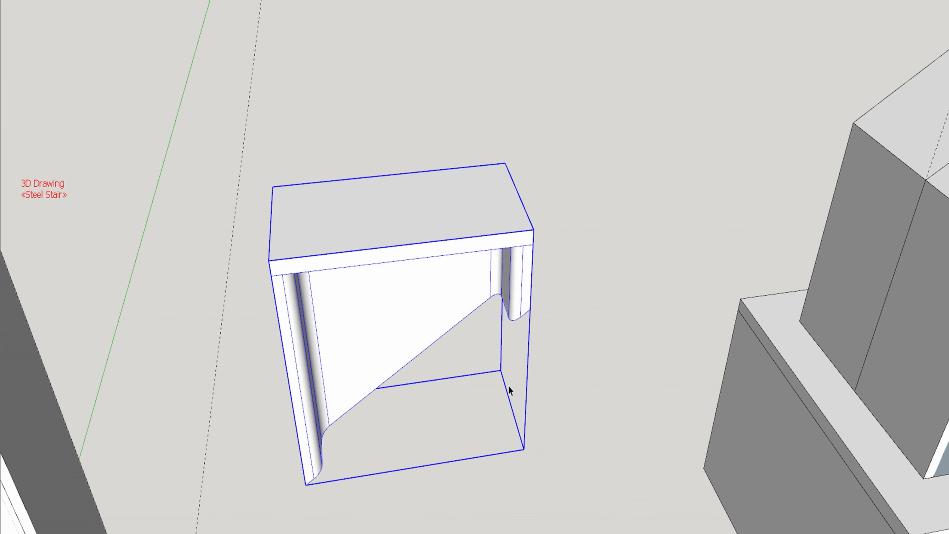
Step: Make the base plate into a component
{"action": "left_click_drag", "start_coordinate": [509, 388], "coordinate": [547, 159]}
{"action": "scroll", "scroll_direction": "up", "scroll_amount": 3}
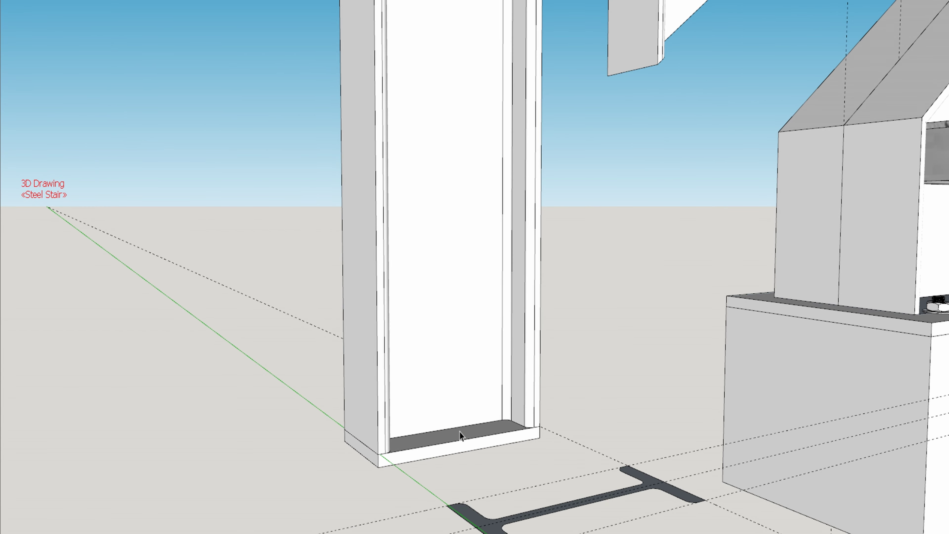
{"action": "triple_click", "coordinate": [461, 432]}
{"action": "right_click", "coordinate": [460, 433]}
{"action": "left_click", "coordinate": [516, 332]}
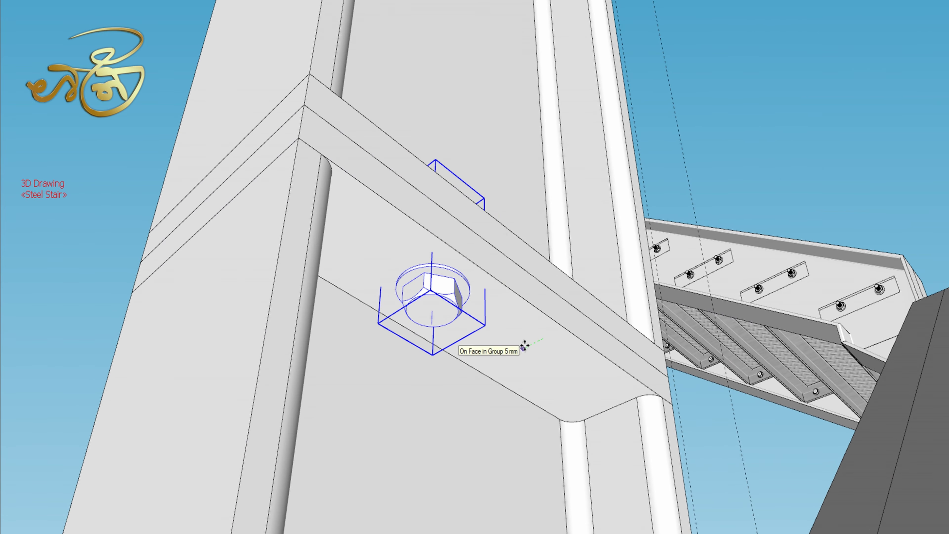
Step: Orbit around the bracket to inspect the bolts on its plate
{"action": "left_click_drag", "start_coordinate": [524, 346], "coordinate": [567, 331]}
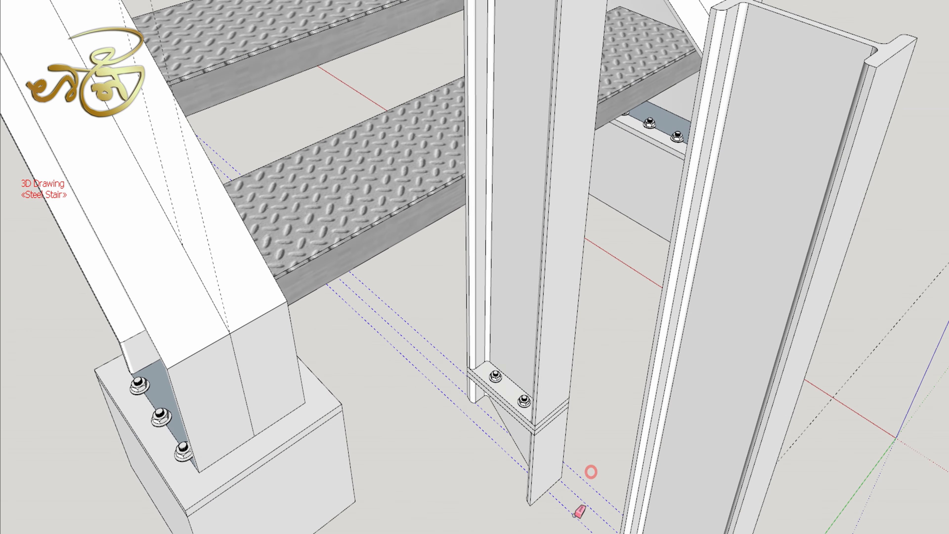
Step: Move the column onto the post top and review the stair from the side
{"action": "left_click_drag", "start_coordinate": [413, 456], "coordinate": [617, 335]}
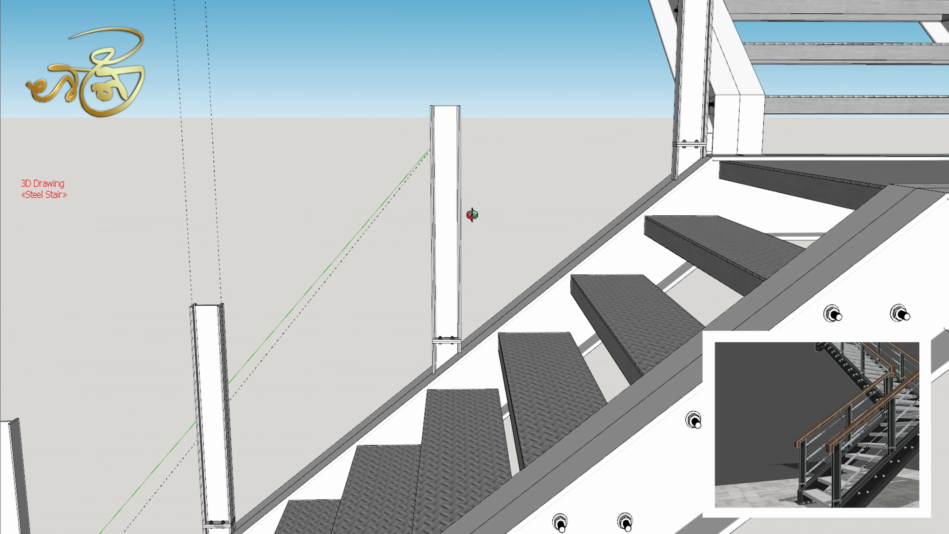
{"action": "left_click_drag", "start_coordinate": [472, 214], "coordinate": [446, 195]}
{"action": "left_click_drag", "start_coordinate": [287, 434], "coordinate": [700, 275]}
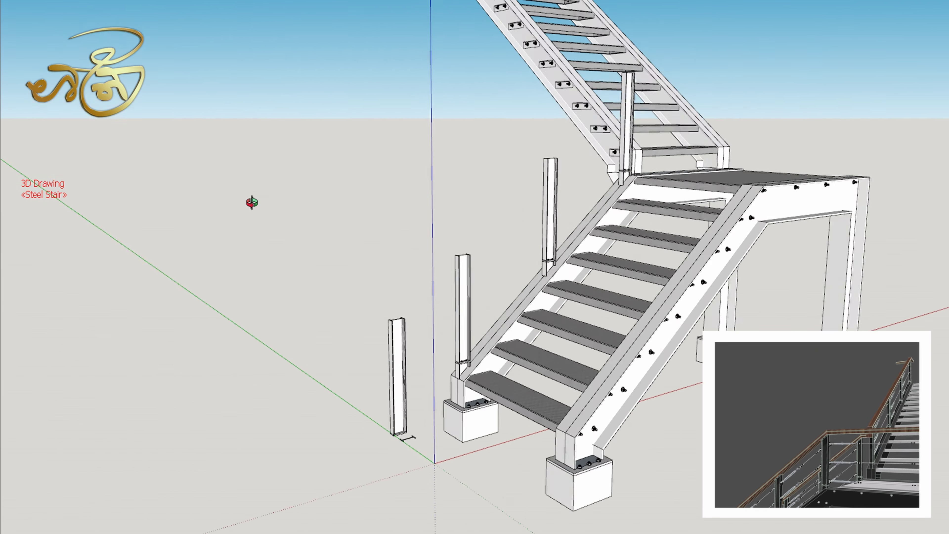
{"action": "scroll", "scroll_direction": "up", "scroll_amount": 3}
{"action": "scroll", "scroll_direction": "up", "scroll_amount": 3}
{"action": "scroll", "scroll_direction": "up", "scroll_amount": 3}
Step: Copy the post to the right, rotate it 90°, and align it with the others
{"action": "left_click", "coordinate": [680, 236]}
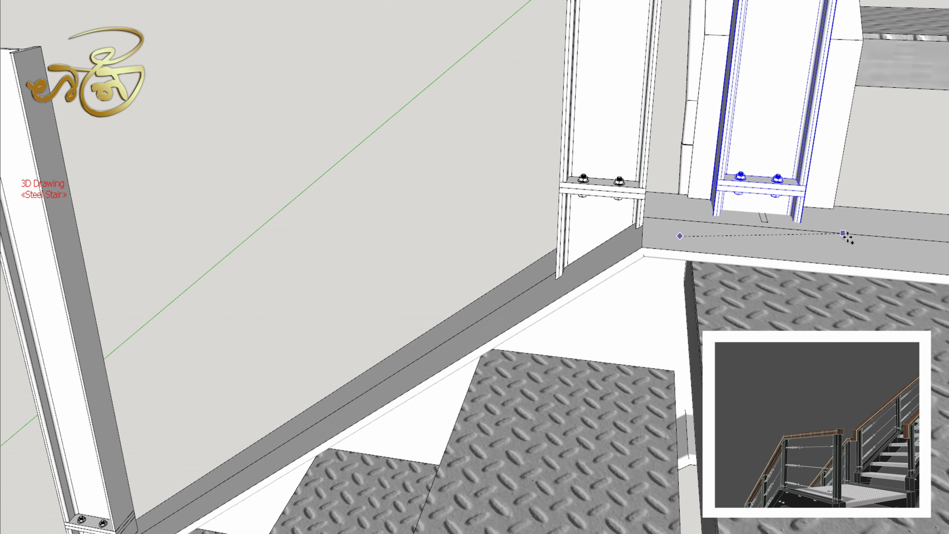
{"action": "left_click_drag", "start_coordinate": [858, 243], "coordinate": [655, 245]}
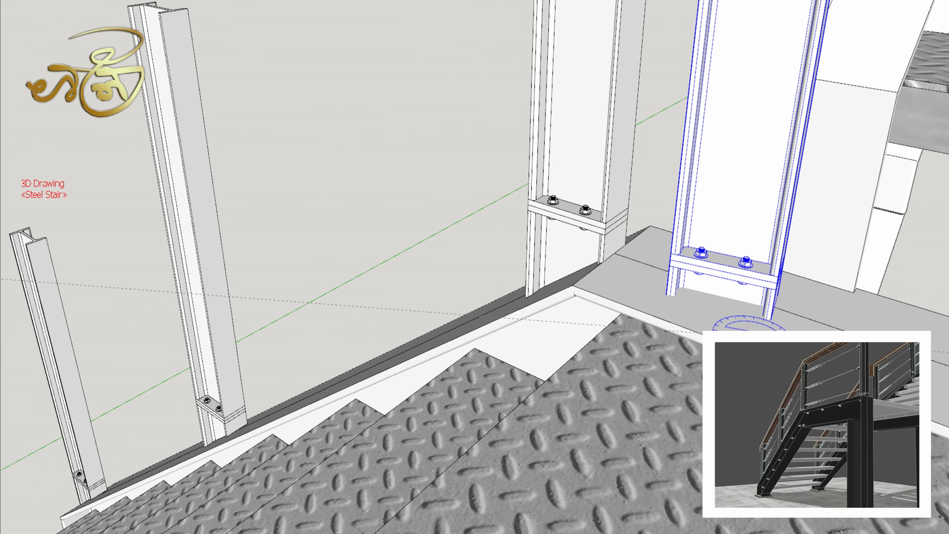
{"action": "type", "text": "90"}
{"action": "key", "text": "Return"}
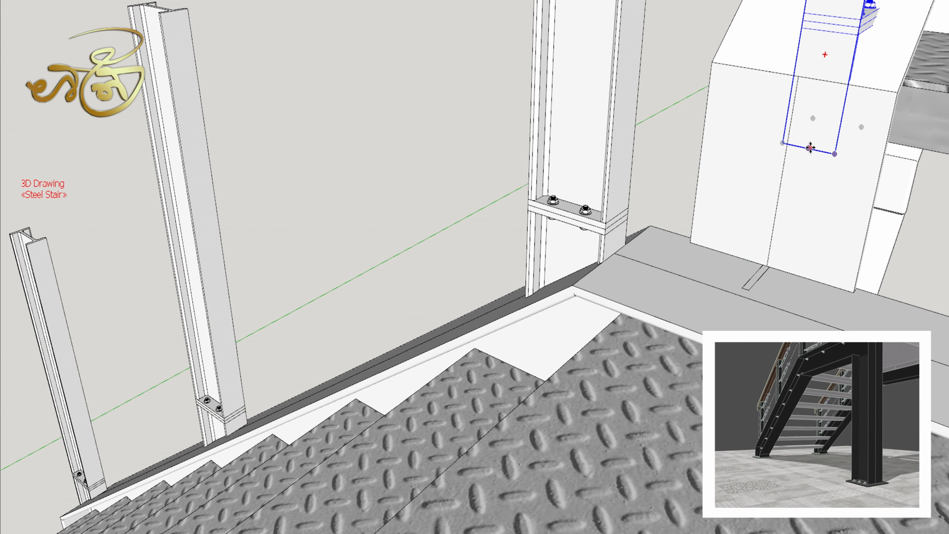
{"action": "scroll", "scroll_direction": "down", "scroll_amount": 3}
{"action": "left_click_drag", "start_coordinate": [745, 244], "coordinate": [482, 351]}
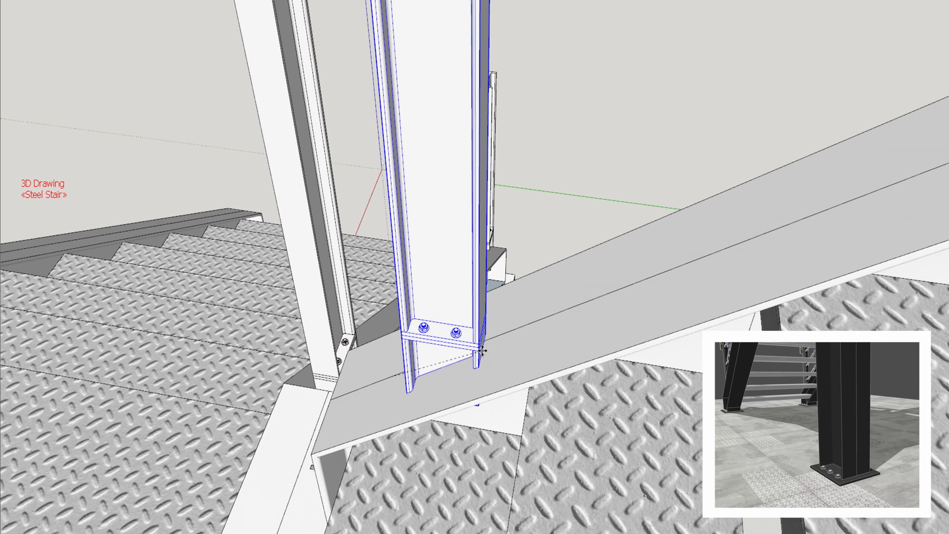
Step: Deselect the lone post and orbit to look up at it against the sky
{"action": "scroll", "scroll_direction": "down", "scroll_amount": 3}
{"action": "scroll", "scroll_direction": "down", "scroll_amount": 3}
{"action": "scroll", "scroll_direction": "up", "scroll_amount": 3}
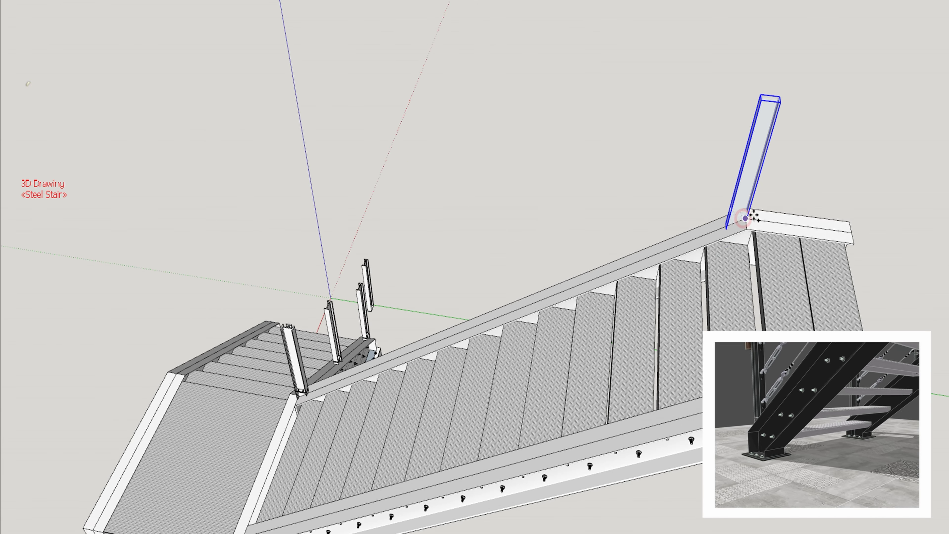
{"action": "scroll", "scroll_direction": "down", "scroll_amount": 3}
{"action": "left_click_drag", "start_coordinate": [714, 138], "coordinate": [835, 132]}
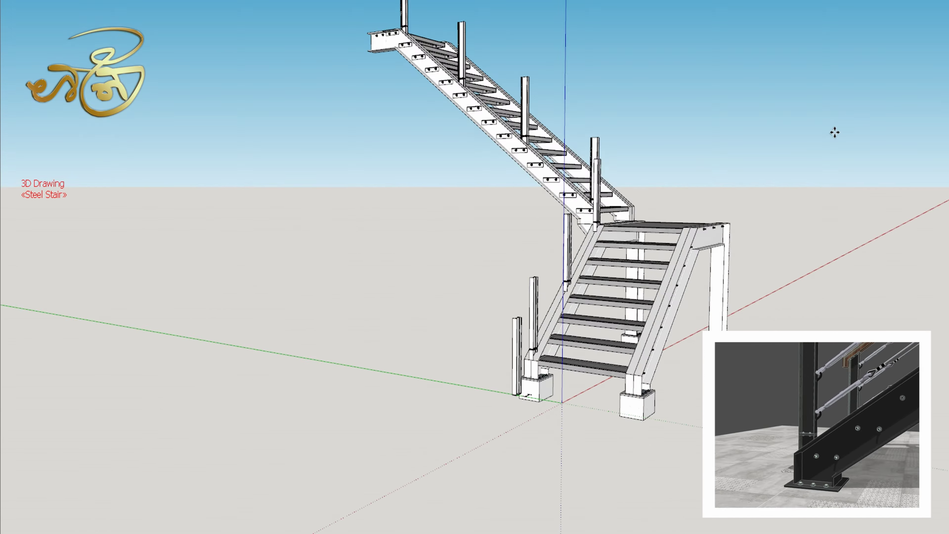
{"action": "left_click", "coordinate": [588, 127]}
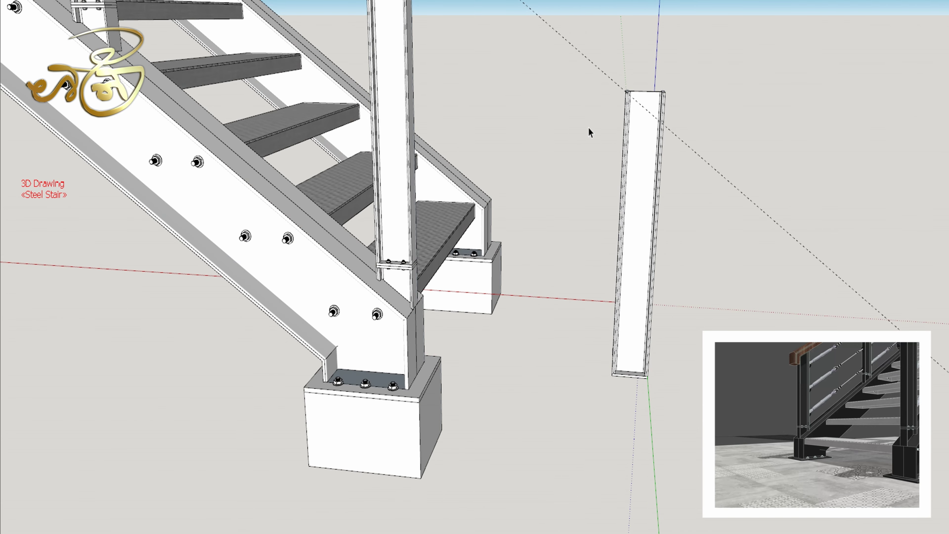
{"action": "left_click_drag", "start_coordinate": [553, 26], "coordinate": [519, 334]}
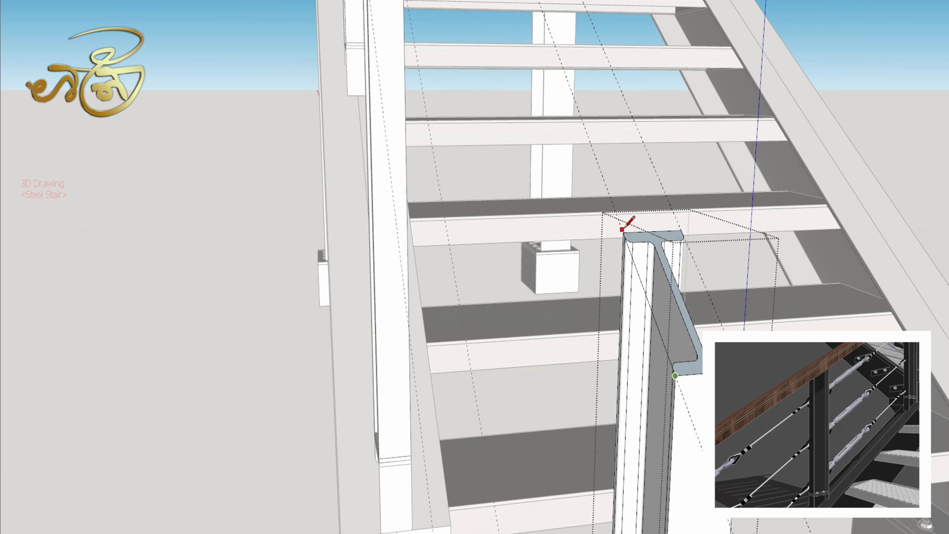
Step: Offset the I-beam post's top face into a larger rectangle
{"action": "scroll", "scroll_direction": "up", "scroll_amount": 3}
{"action": "scroll", "scroll_direction": "down", "scroll_amount": 3}
{"action": "left_click_drag", "start_coordinate": [858, 218], "coordinate": [509, 333]}
{"action": "key", "text": "space"}
{"action": "scroll", "scroll_direction": "up", "scroll_amount": 3}
{"action": "left_click", "coordinate": [493, 256]}
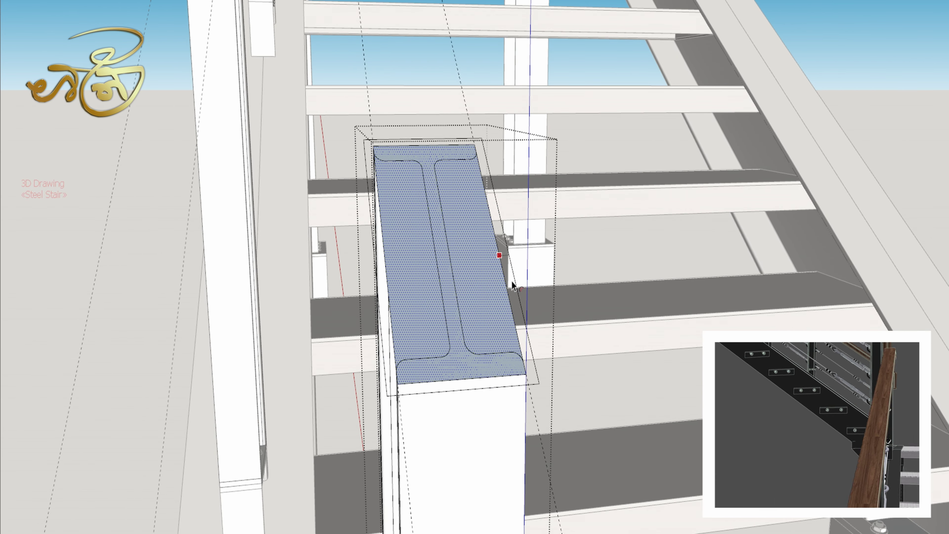
{"action": "left_click", "coordinate": [520, 278]}
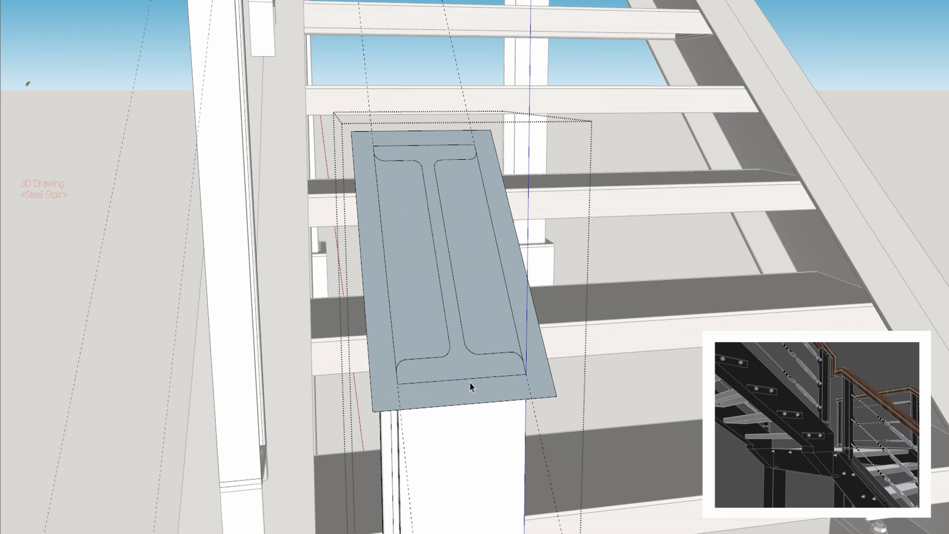
Step: Push/pull the offset rectangle into a cap plate on the post
{"action": "left_click_drag", "start_coordinate": [469, 382], "coordinate": [413, 244]}
{"action": "key", "text": "p"}
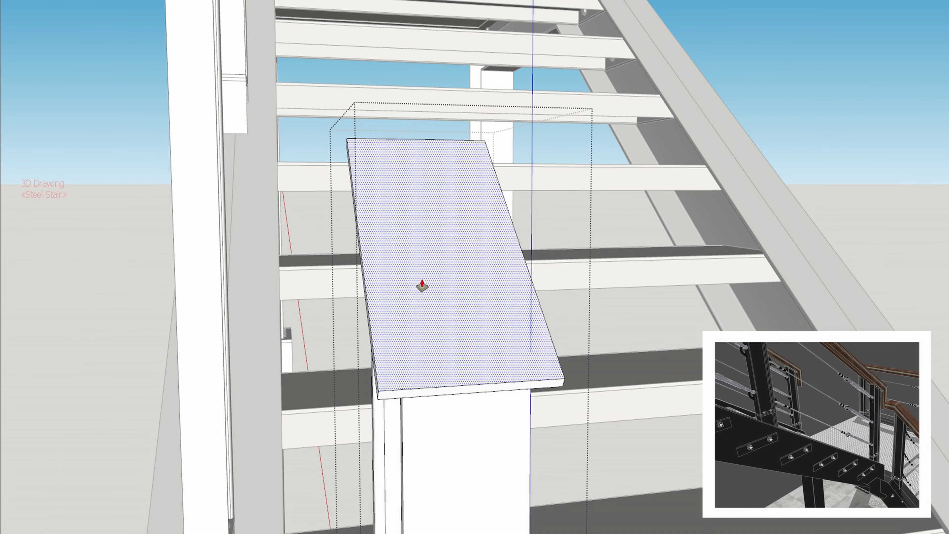
{"action": "key", "text": "space"}
{"action": "left_click_drag", "start_coordinate": [419, 299], "coordinate": [606, 372]}
{"action": "key", "text": "l"}
{"action": "scroll", "scroll_direction": "up", "scroll_amount": 3}
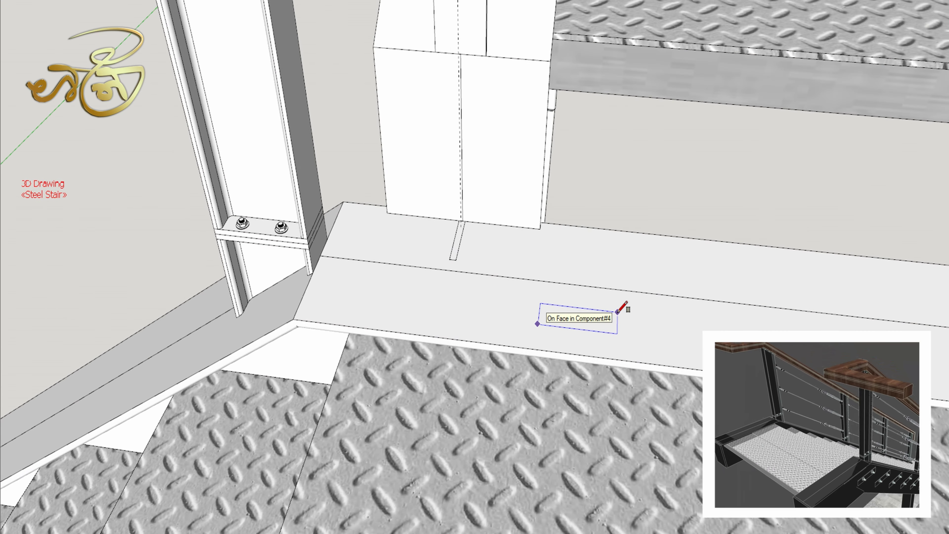
Step: Draw a rectangle on the slab and shift it slightly lower-left
{"action": "key", "text": "space"}
{"action": "left_click", "coordinate": [620, 310]}
{"action": "key", "text": "m"}
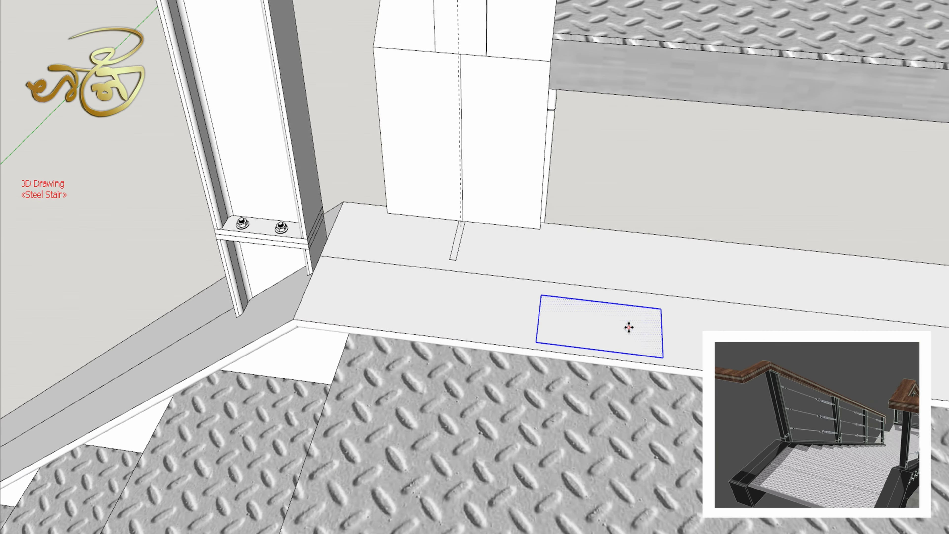
{"action": "left_click", "coordinate": [623, 326]}
{"action": "key", "text": "space"}
Step: Draw arcs to round the plate's corners
{"action": "scroll", "scroll_direction": "up", "scroll_amount": 3}
{"action": "key", "text": "a"}
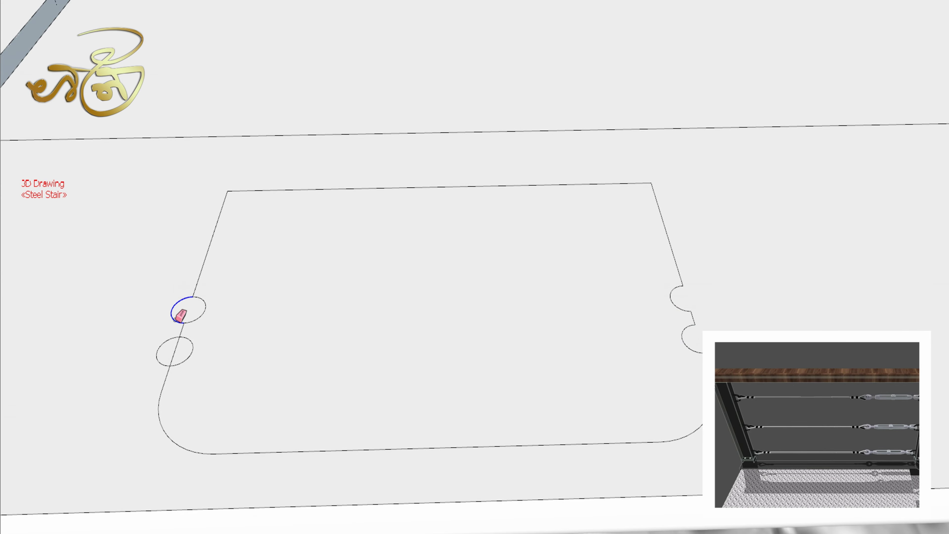
{"action": "scroll", "scroll_direction": "down", "scroll_amount": 3}
{"action": "left_click_drag", "start_coordinate": [470, 388], "coordinate": [341, 152]}
{"action": "scroll", "scroll_direction": "down", "scroll_amount": 3}
{"action": "scroll", "scroll_direction": "down", "scroll_amount": 3}
Step: Orbit around the top stair post to inspect the plate outline
{"action": "left_click_drag", "start_coordinate": [339, 318], "coordinate": [488, 77]}
{"action": "scroll", "scroll_direction": "up", "scroll_amount": 3}
{"action": "left_click_drag", "start_coordinate": [538, 185], "coordinate": [426, 429]}
{"action": "key", "text": "space"}
{"action": "scroll", "scroll_direction": "down", "scroll_amount": 3}
{"action": "scroll", "scroll_direction": "up", "scroll_amount": 3}
{"action": "scroll", "scroll_direction": "up", "scroll_amount": 3}
Step: Move the plate up onto the top of the lower-flight post
{"action": "scroll", "scroll_direction": "up", "scroll_amount": 3}
{"action": "key", "text": "m"}
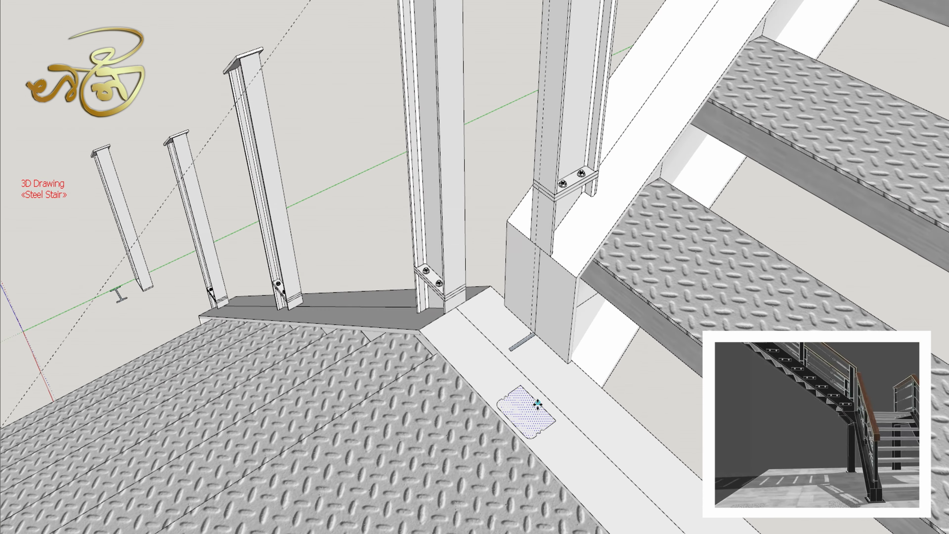
{"action": "left_click", "coordinate": [540, 425]}
{"action": "scroll", "scroll_direction": "down", "scroll_amount": 3}
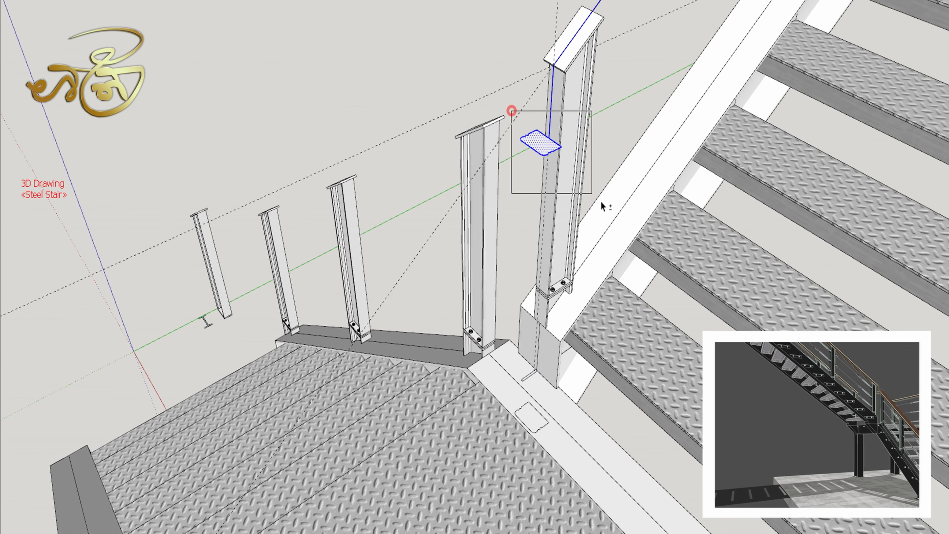
{"action": "scroll", "scroll_direction": "down", "scroll_amount": 3}
{"action": "scroll", "scroll_direction": "up", "scroll_amount": 3}
{"action": "scroll", "scroll_direction": "up", "scroll_amount": 3}
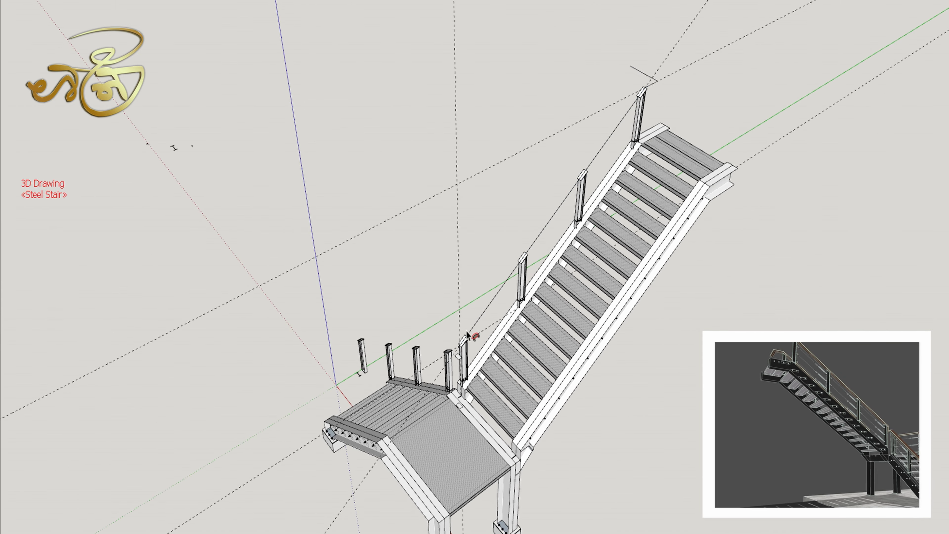
{"action": "scroll", "scroll_direction": "up", "scroll_amount": 3}
{"action": "scroll", "scroll_direction": "up", "scroll_amount": 3}
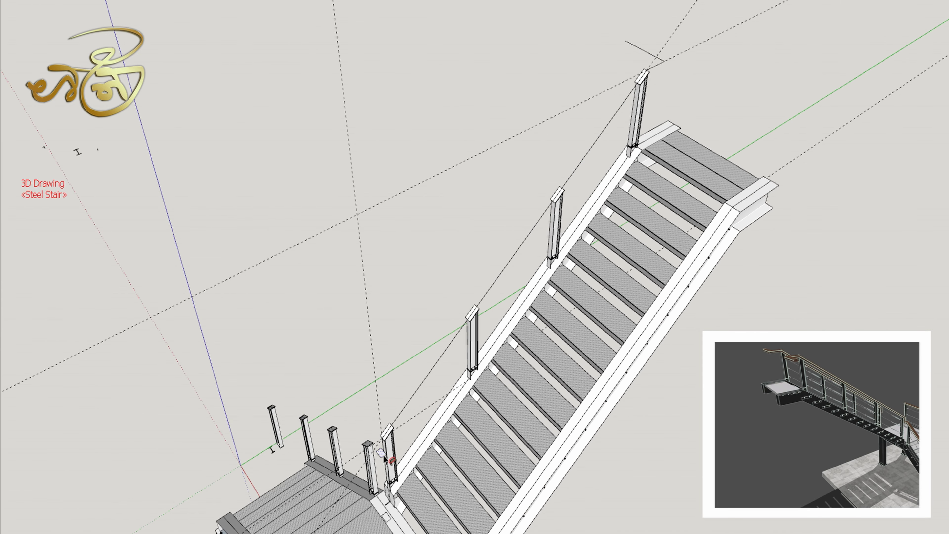
Step: Lay the handrail along the lower posts, starting a line from the plate corner
{"action": "left_click", "coordinate": [383, 454]}
{"action": "scroll", "scroll_direction": "up", "scroll_amount": 3}
{"action": "scroll", "scroll_direction": "up", "scroll_amount": 3}
{"action": "scroll", "scroll_direction": "up", "scroll_amount": 3}
{"action": "key", "text": "l"}
{"action": "left_click", "coordinate": [456, 238]}
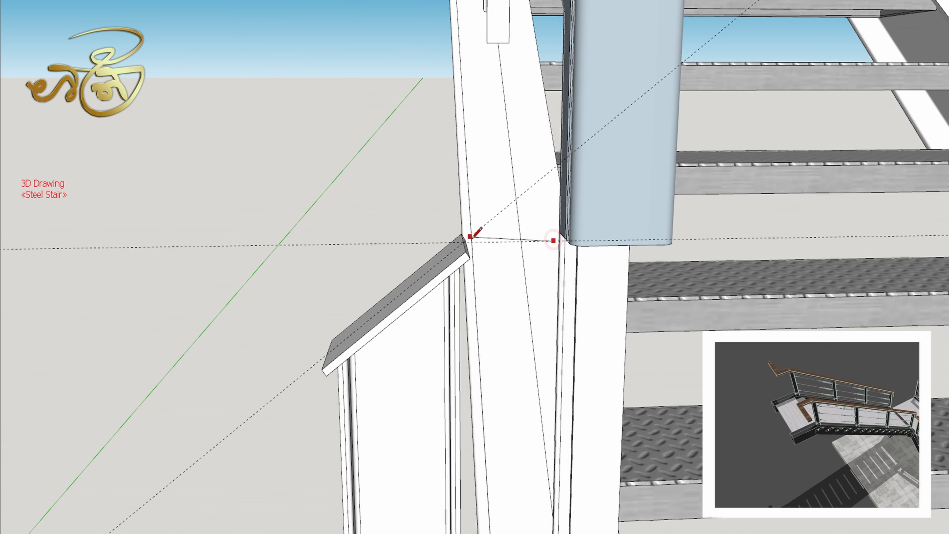
{"action": "scroll", "scroll_direction": "down", "scroll_amount": 3}
{"action": "scroll", "scroll_direction": "down", "scroll_amount": 3}
{"action": "scroll", "scroll_direction": "down", "scroll_amount": 3}
Step: Orbit along the flight to check the handrail end at the landing and the turnbuckle fitting
{"action": "left_click_drag", "start_coordinate": [371, 364], "coordinate": [502, 316]}
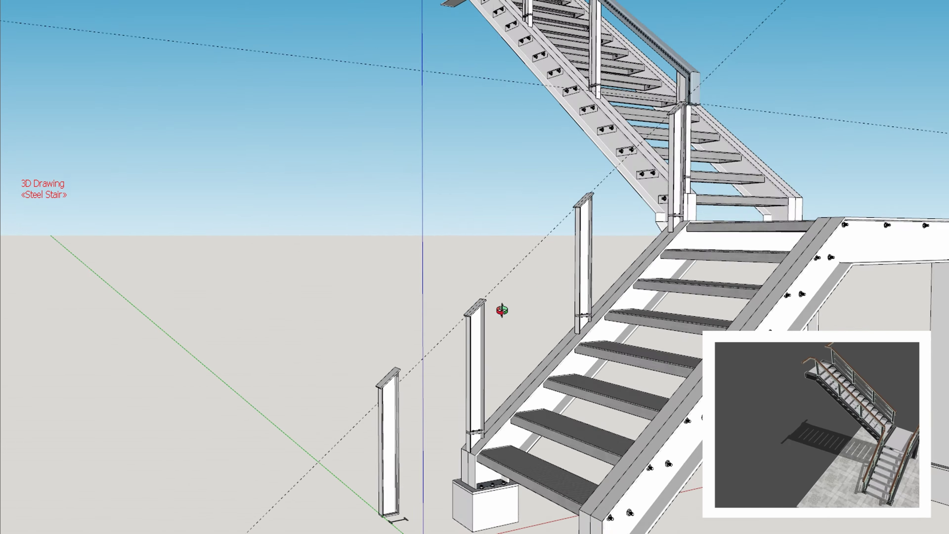
{"action": "scroll", "scroll_direction": "up", "scroll_amount": 3}
{"action": "left_click_drag", "start_coordinate": [448, 426], "coordinate": [681, 248]}
{"action": "scroll", "scroll_direction": "down", "scroll_amount": 3}
{"action": "left_click_drag", "start_coordinate": [557, 296], "coordinate": [567, 323]}
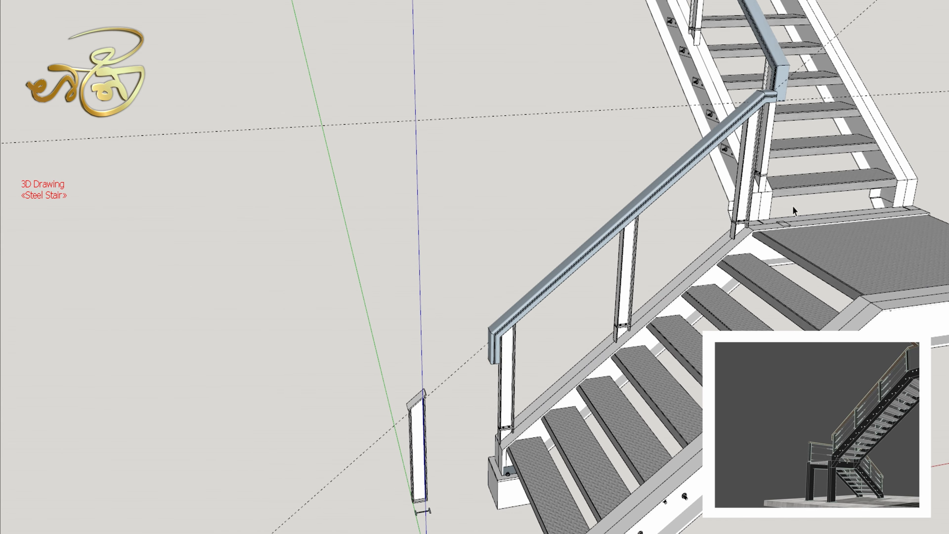
{"action": "left_click_drag", "start_coordinate": [793, 210], "coordinate": [490, 231]}
{"action": "scroll", "scroll_direction": "up", "scroll_amount": 3}
{"action": "left_click_drag", "start_coordinate": [770, 258], "coordinate": [646, 153]}
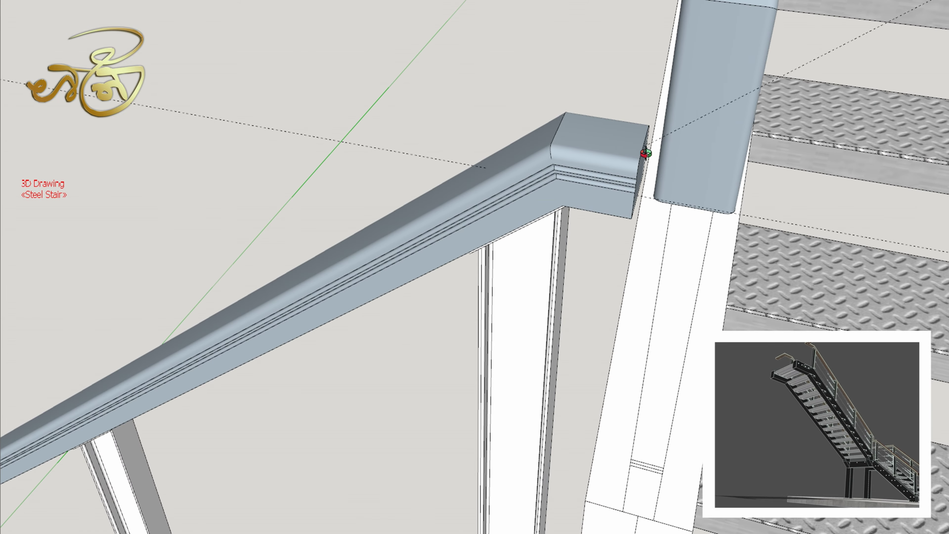
{"action": "left_click_drag", "start_coordinate": [504, 394], "coordinate": [755, 214]}
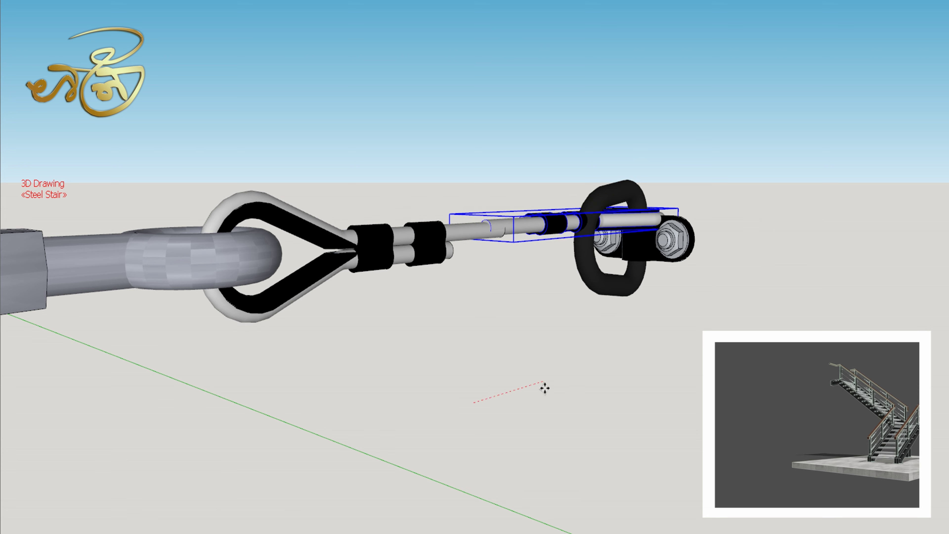
{"action": "scroll", "scroll_direction": "up", "scroll_amount": 3}
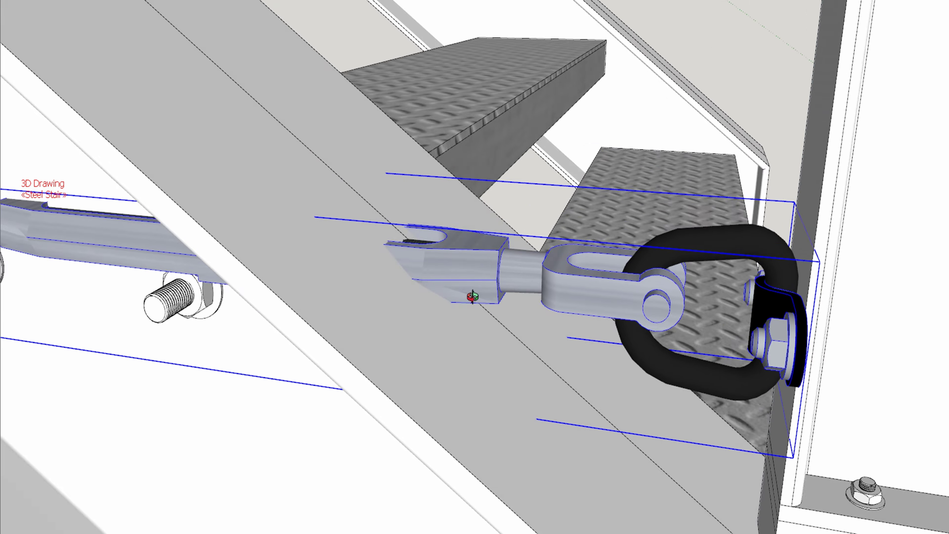
{"action": "left_click_drag", "start_coordinate": [499, 247], "coordinate": [670, 154]}
{"action": "key", "text": "q"}
{"action": "scroll", "scroll_direction": "up", "scroll_amount": 3}
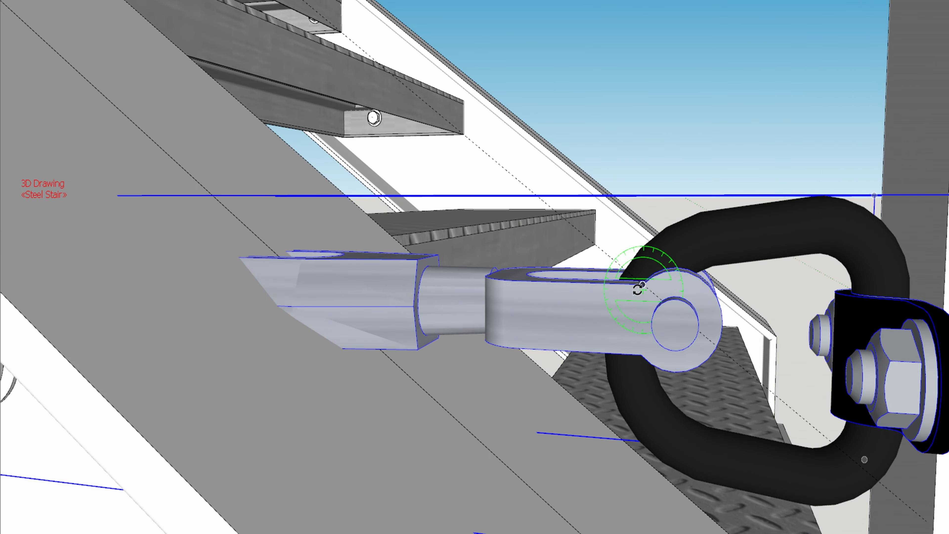
{"action": "scroll", "scroll_direction": "down", "scroll_amount": 3}
{"action": "left_click_drag", "start_coordinate": [553, 280], "coordinate": [660, 408]}
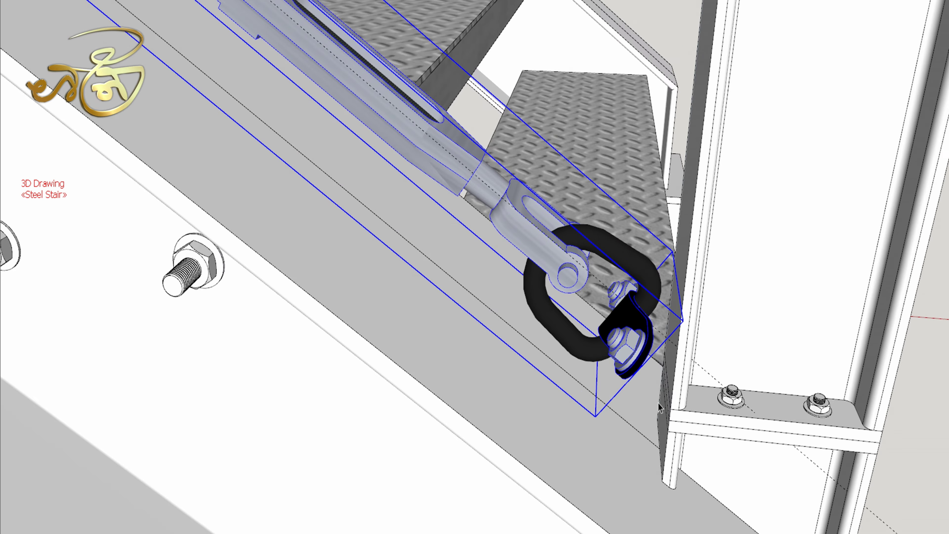
{"action": "double_click", "coordinate": [647, 349]}
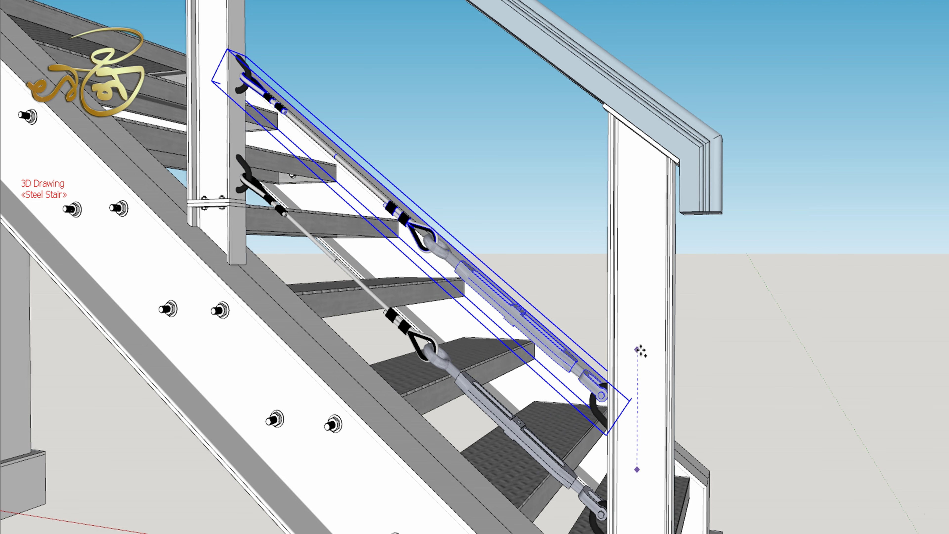
{"action": "left_click_drag", "start_coordinate": [640, 331], "coordinate": [634, 173]}
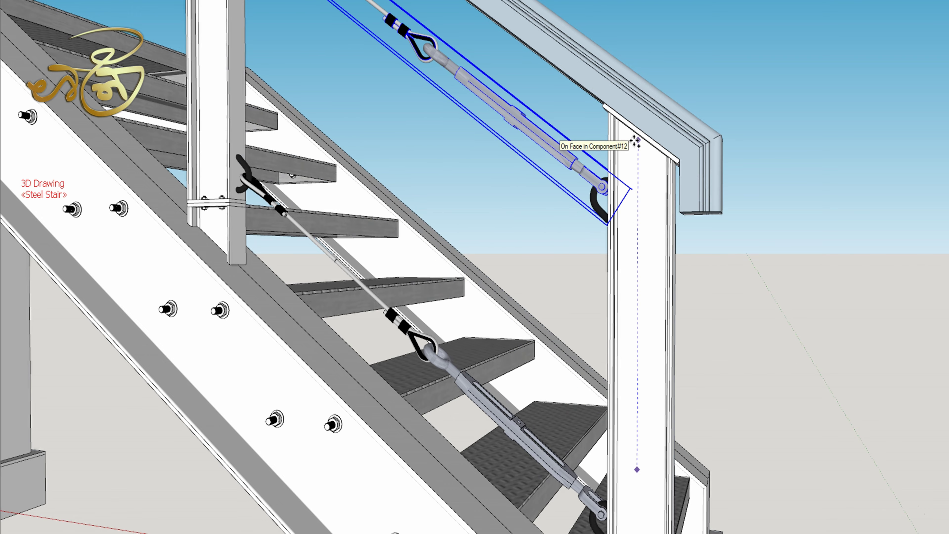
{"action": "scroll", "scroll_direction": "up", "scroll_amount": 3}
{"action": "scroll", "scroll_direction": "down", "scroll_amount": 3}
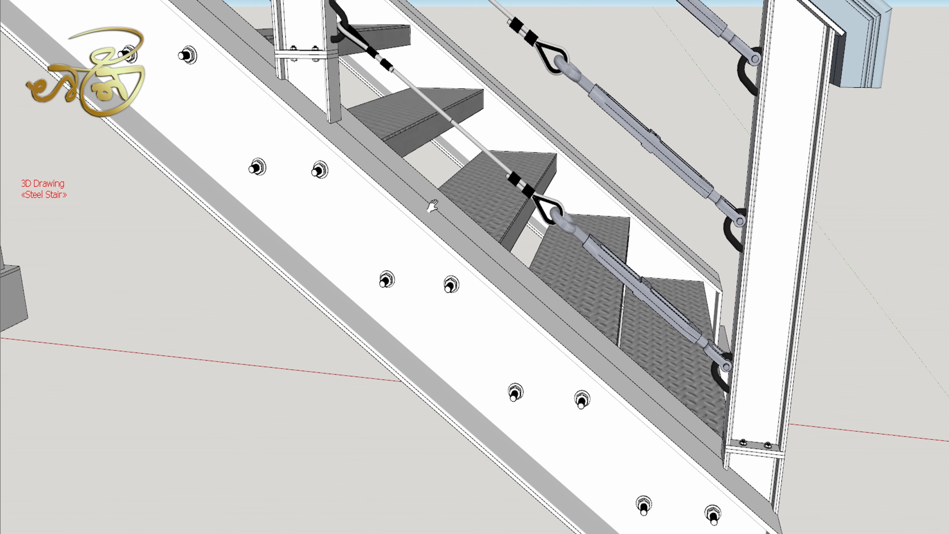
{"action": "scroll", "scroll_direction": "up", "scroll_amount": 3}
{"action": "scroll", "scroll_direction": "down", "scroll_amount": 3}
{"action": "scroll", "scroll_direction": "down", "scroll_amount": 3}
{"action": "left_click_drag", "start_coordinate": [459, 259], "coordinate": [388, 262]}
{"action": "scroll", "scroll_direction": "up", "scroll_amount": 3}
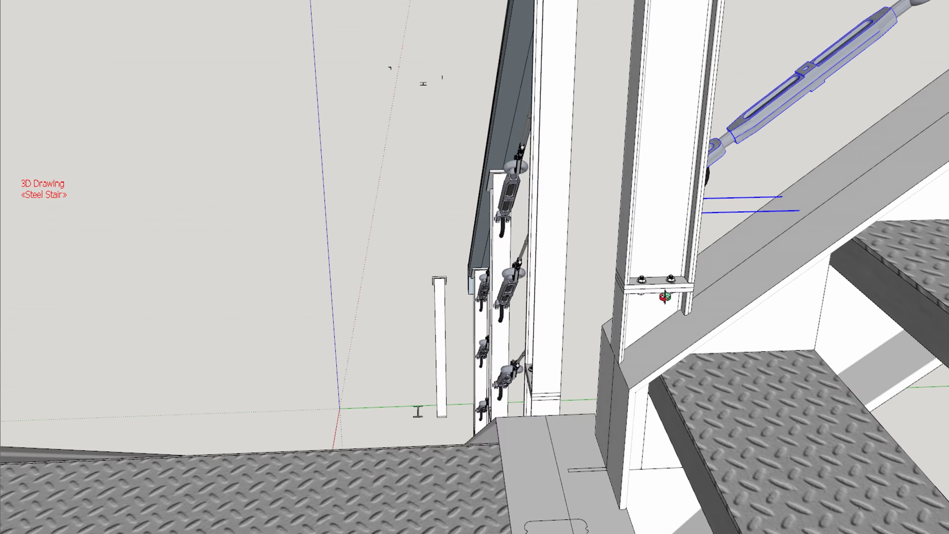
{"action": "scroll", "scroll_direction": "down", "scroll_amount": 3}
{"action": "scroll", "scroll_direction": "down", "scroll_amount": 3}
{"action": "scroll", "scroll_direction": "down", "scroll_amount": 3}
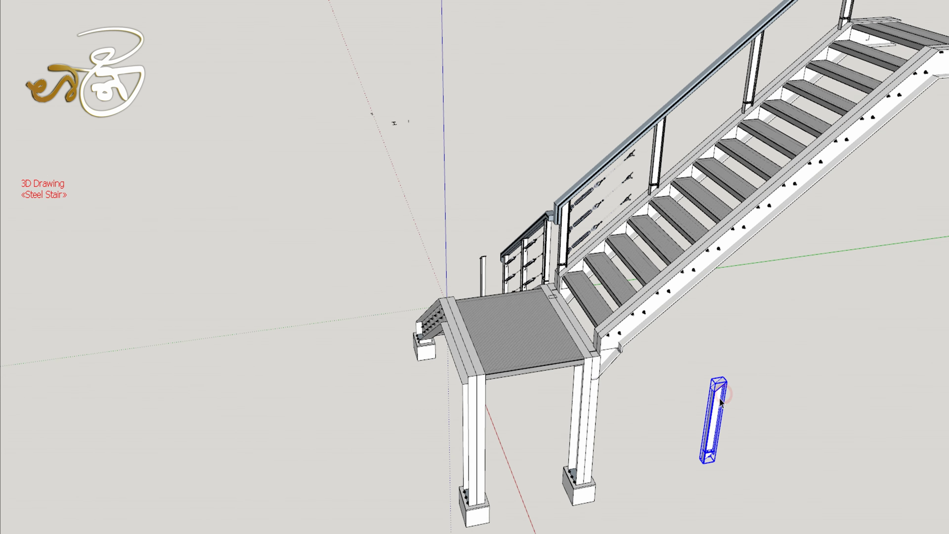
{"action": "scroll", "scroll_direction": "up", "scroll_amount": 3}
{"action": "scroll", "scroll_direction": "up", "scroll_amount": 3}
{"action": "right_click", "coordinate": [615, 123]}
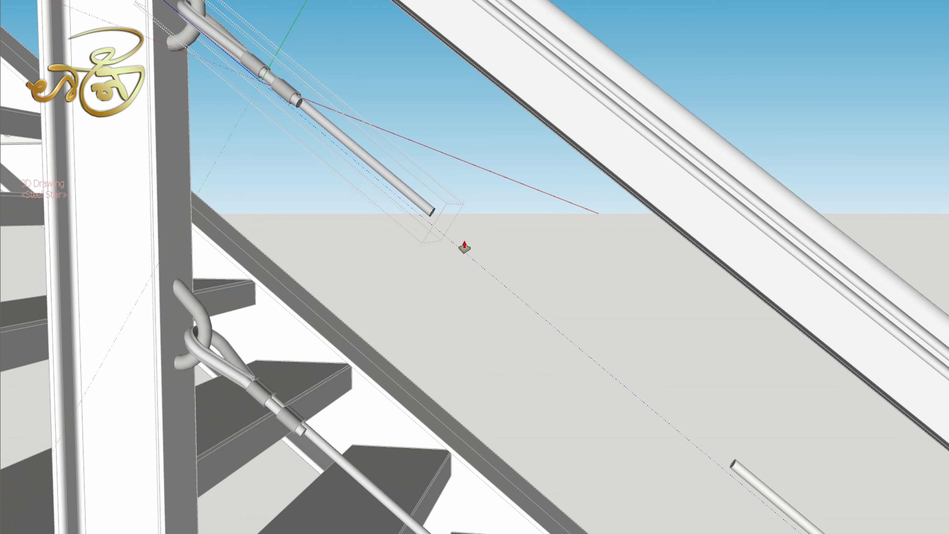
{"action": "scroll", "scroll_direction": "down", "scroll_amount": 3}
{"action": "scroll", "scroll_direction": "up", "scroll_amount": 3}
{"action": "scroll", "scroll_direction": "up", "scroll_amount": 3}
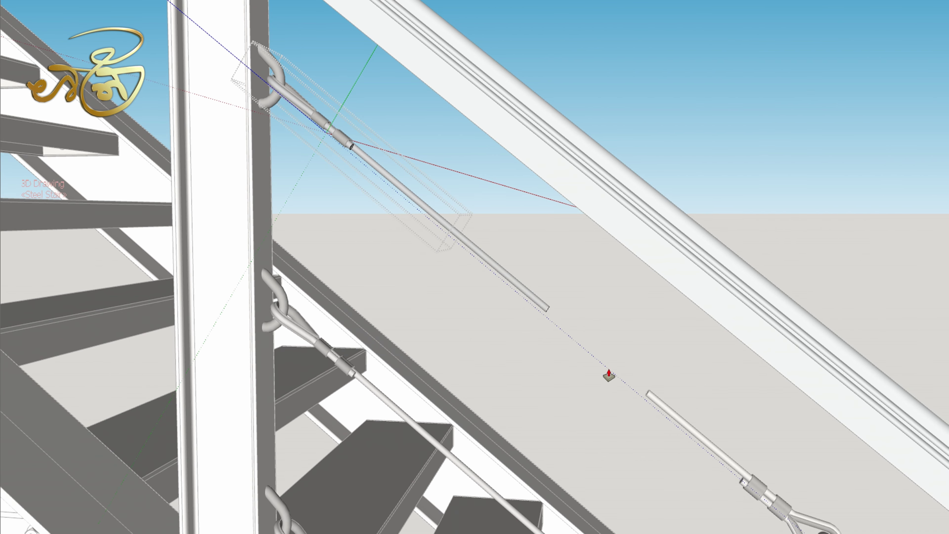
{"action": "scroll", "scroll_direction": "down", "scroll_amount": 3}
{"action": "scroll", "scroll_direction": "up", "scroll_amount": 3}
{"action": "scroll", "scroll_direction": "down", "scroll_amount": 3}
{"action": "scroll", "scroll_direction": "down", "scroll_amount": 3}
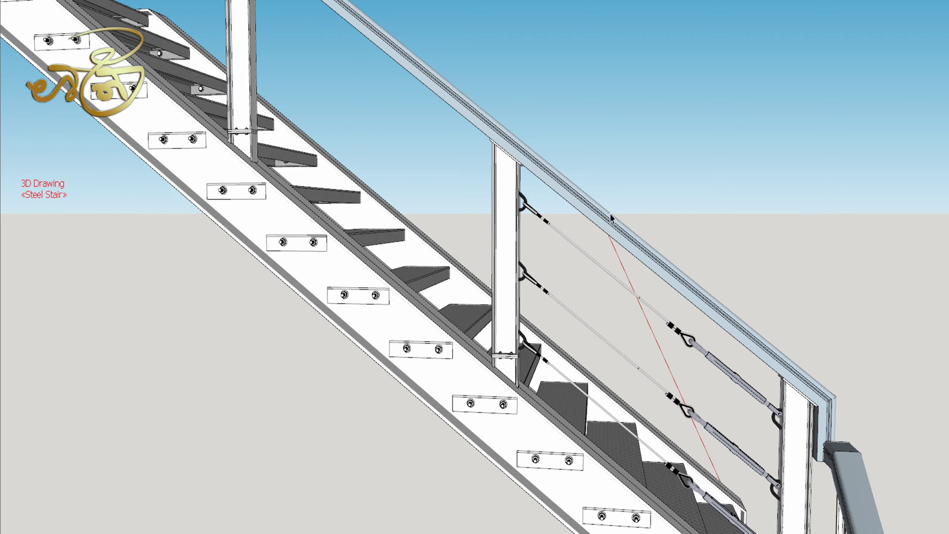
{"action": "scroll", "scroll_direction": "down", "scroll_amount": 3}
{"action": "left_click_drag", "start_coordinate": [744, 318], "coordinate": [710, 374]}
{"action": "scroll", "scroll_direction": "up", "scroll_amount": 3}
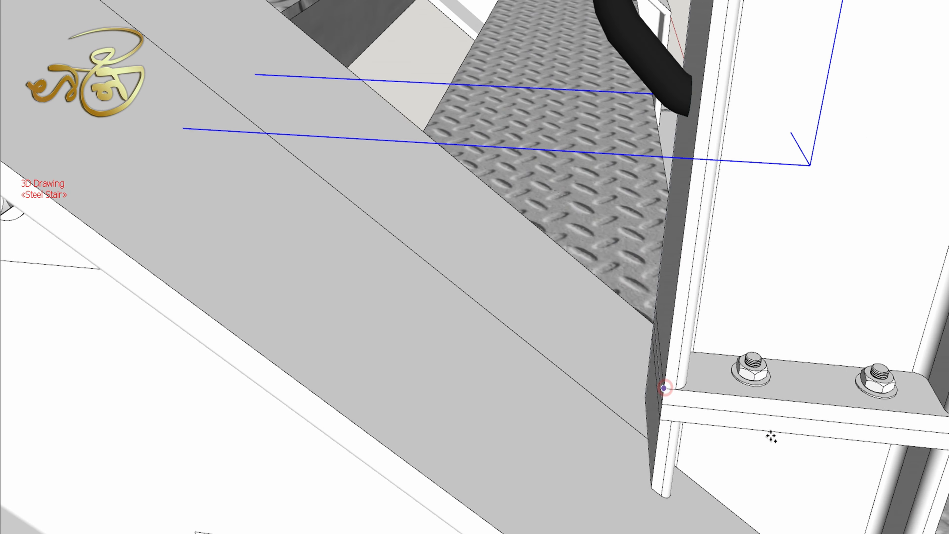
{"action": "scroll", "scroll_direction": "down", "scroll_amount": 3}
{"action": "scroll", "scroll_direction": "down", "scroll_amount": 3}
{"action": "scroll", "scroll_direction": "up", "scroll_amount": 3}
{"action": "scroll", "scroll_direction": "down", "scroll_amount": 3}
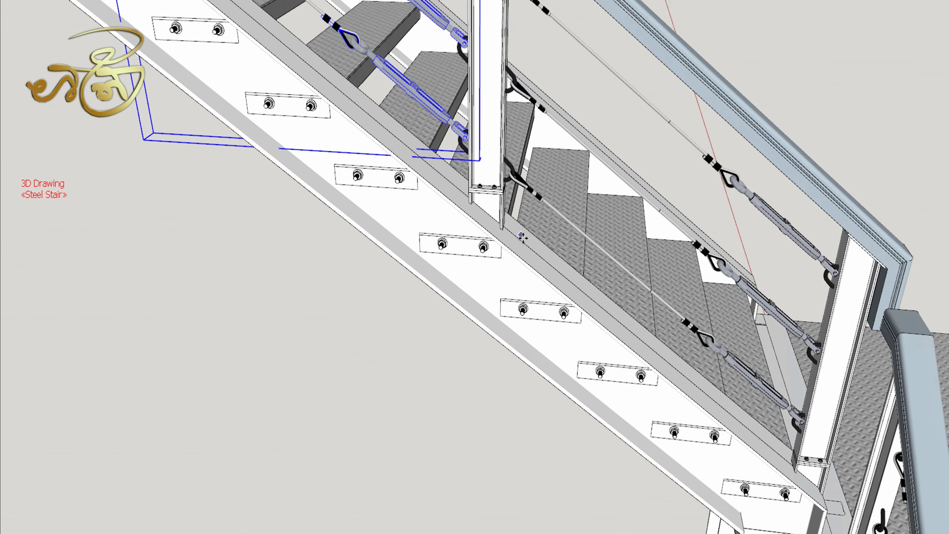
{"action": "scroll", "scroll_direction": "down", "scroll_amount": 3}
{"action": "left_click_drag", "start_coordinate": [523, 237], "coordinate": [607, 285]}
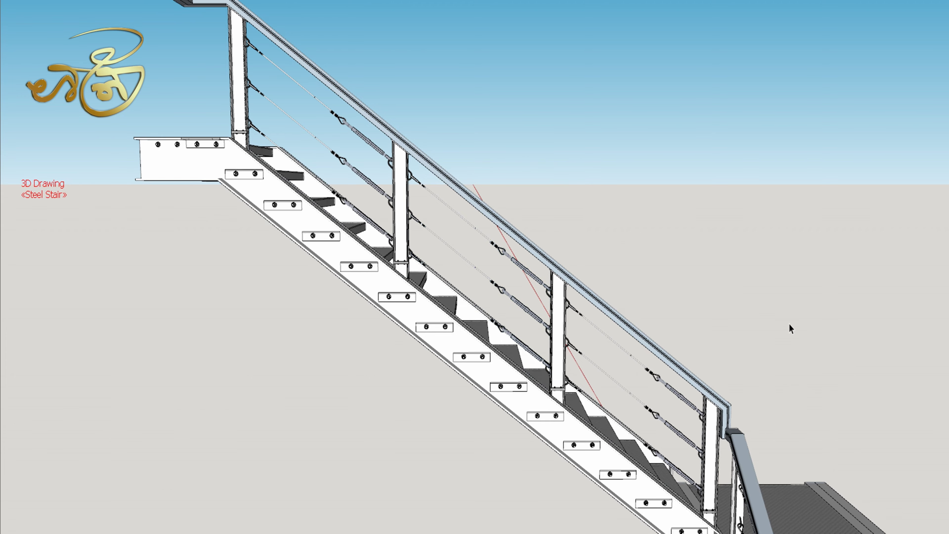
{"action": "left_click_drag", "start_coordinate": [814, 277], "coordinate": [439, 313]}
{"action": "scroll", "scroll_direction": "down", "scroll_amount": 3}
{"action": "scroll", "scroll_direction": "down", "scroll_amount": 3}
{"action": "scroll", "scroll_direction": "up", "scroll_amount": 3}
{"action": "key", "text": "m"}
{"action": "scroll", "scroll_direction": "down", "scroll_amount": 3}
{"action": "left_click_drag", "start_coordinate": [667, 340], "coordinate": [691, 336]}
{"action": "scroll", "scroll_direction": "down", "scroll_amount": 3}
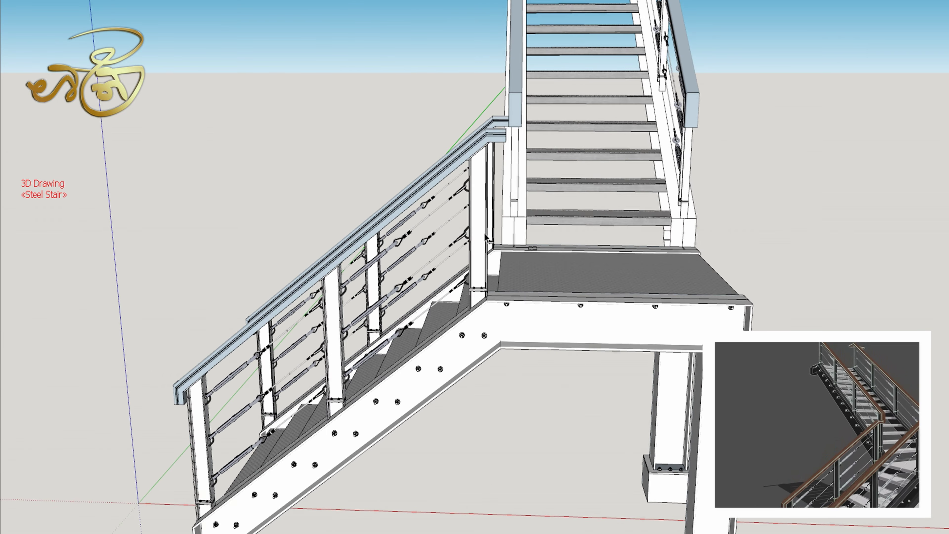
Step: Inspect the post base bolts, then bring the landing post into view
{"action": "scroll", "scroll_direction": "up", "scroll_amount": 3}
{"action": "left_click_drag", "start_coordinate": [698, 457], "coordinate": [633, 349]}
{"action": "scroll", "scroll_direction": "up", "scroll_amount": 3}
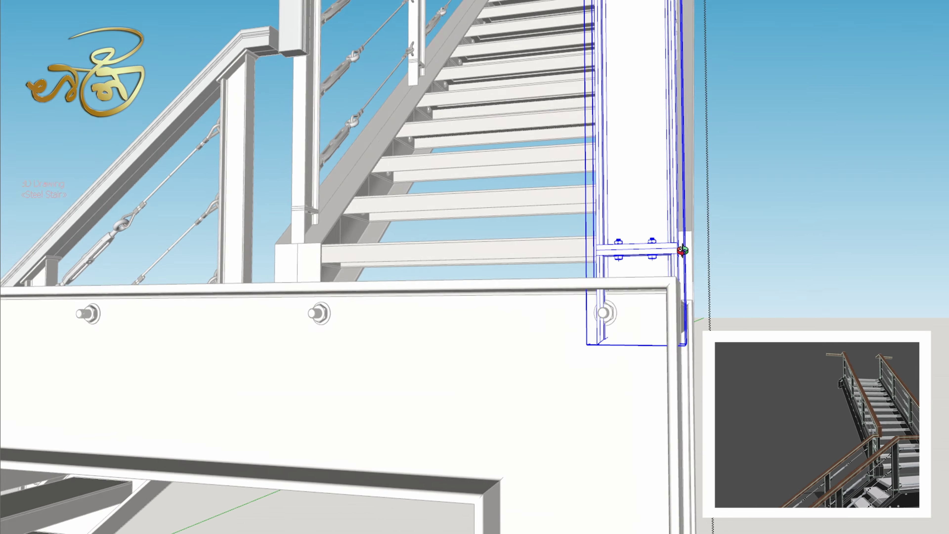
{"action": "scroll", "scroll_direction": "up", "scroll_amount": 3}
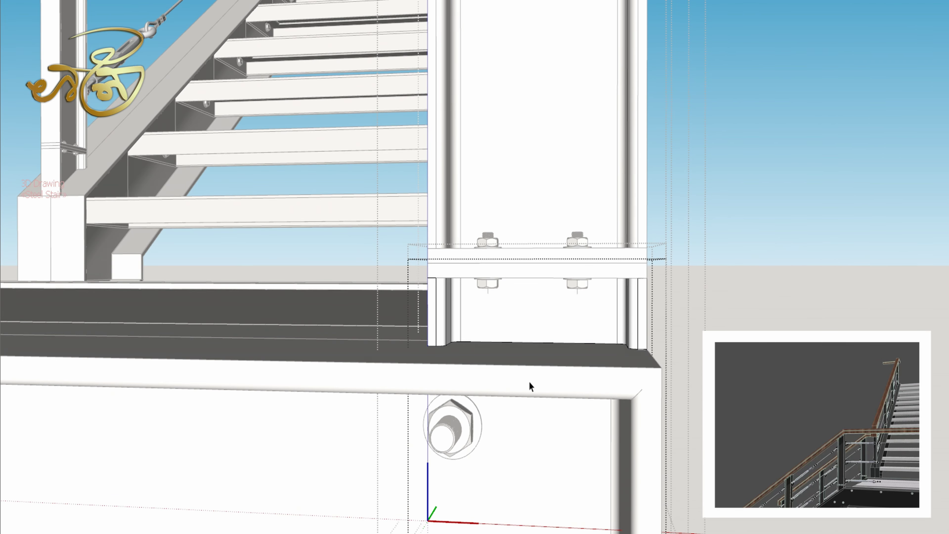
{"action": "left_click_drag", "start_coordinate": [530, 385], "coordinate": [408, 447]}
{"action": "scroll", "scroll_direction": "down", "scroll_amount": 3}
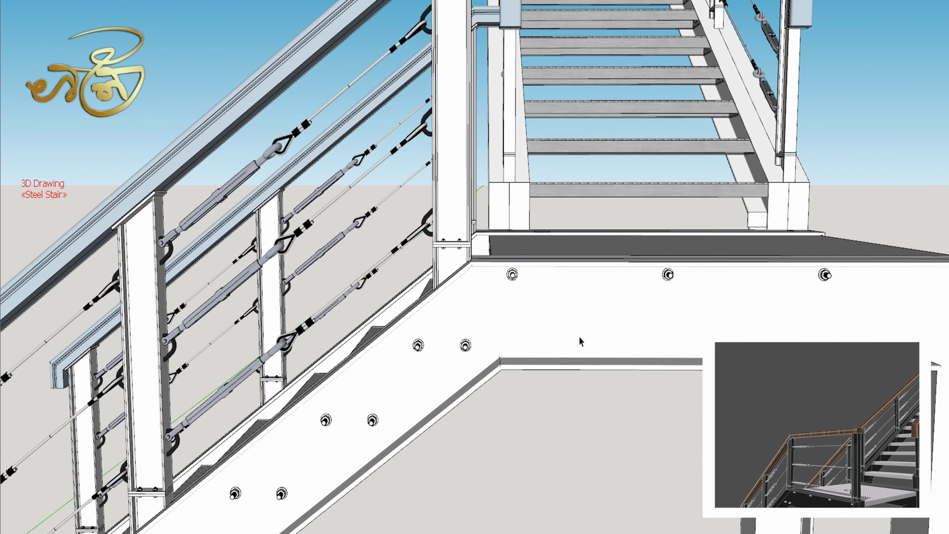
{"action": "left_click_drag", "start_coordinate": [579, 337], "coordinate": [627, 227]}
Step: Open the landing post component for editing and view its properties
{"action": "right_click", "coordinate": [627, 227]}
{"action": "left_click", "coordinate": [669, 308]}
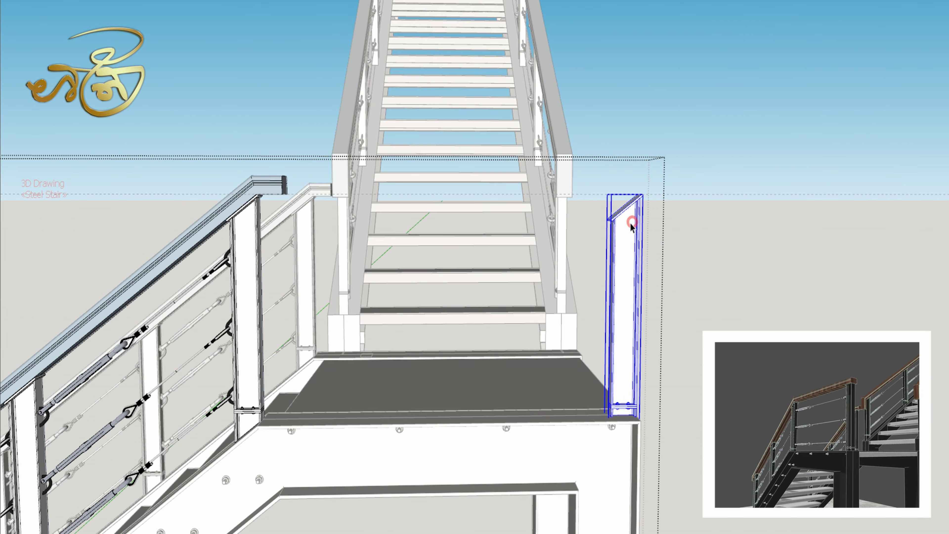
{"action": "right_click", "coordinate": [629, 225]}
{"action": "left_click", "coordinate": [630, 225]}
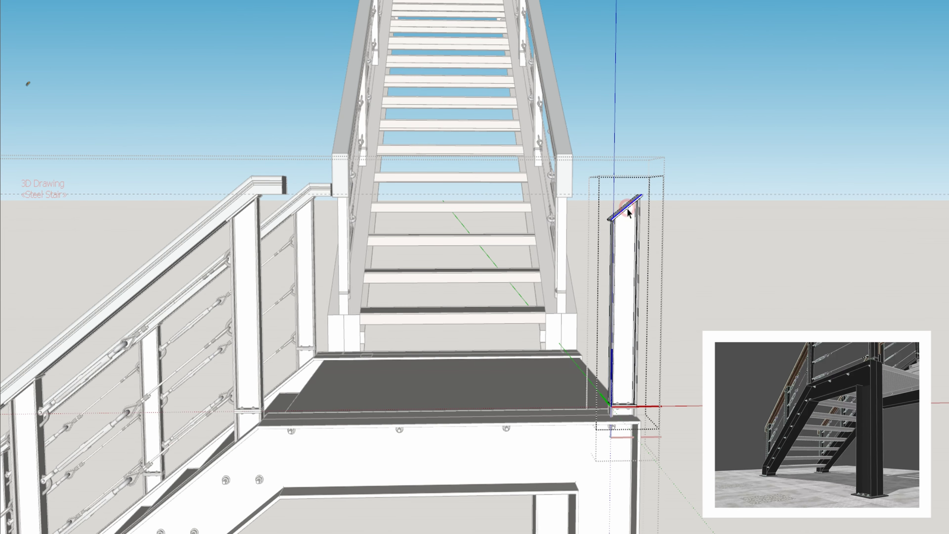
{"action": "left_click_drag", "start_coordinate": [627, 208], "coordinate": [629, 239]}
{"action": "scroll", "scroll_direction": "up", "scroll_amount": 3}
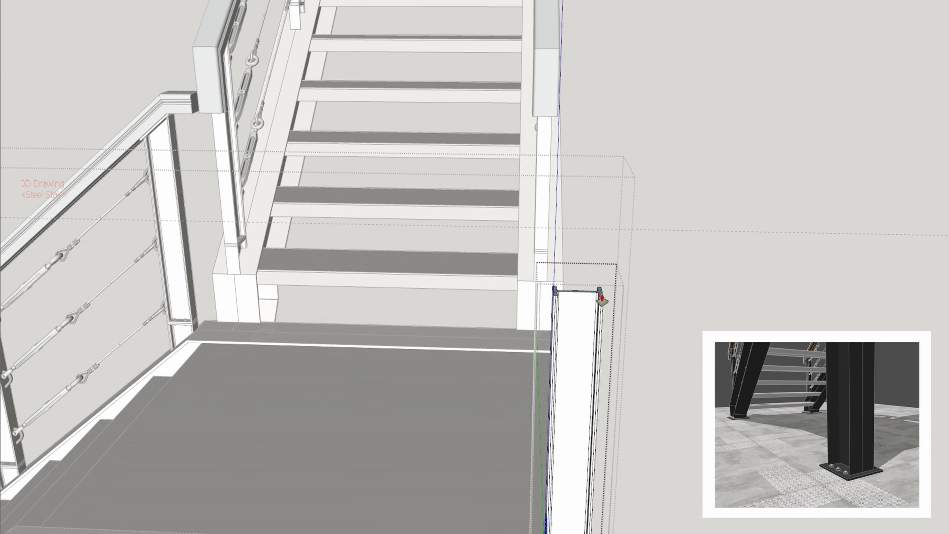
{"action": "scroll", "scroll_direction": "down", "scroll_amount": 3}
{"action": "left_click_drag", "start_coordinate": [344, 267], "coordinate": [156, 237]}
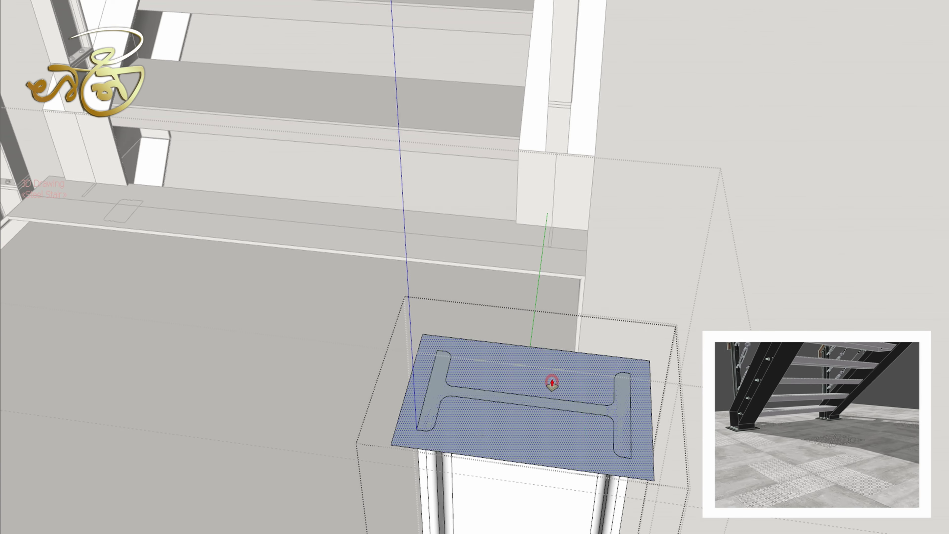
Step: Extrude the post's top face into a thin cap plate
{"action": "left_click", "coordinate": [551, 381]}
{"action": "key", "text": "space"}
{"action": "scroll", "scroll_direction": "up", "scroll_amount": 3}
{"action": "left_click_drag", "start_coordinate": [604, 419], "coordinate": [649, 463]}
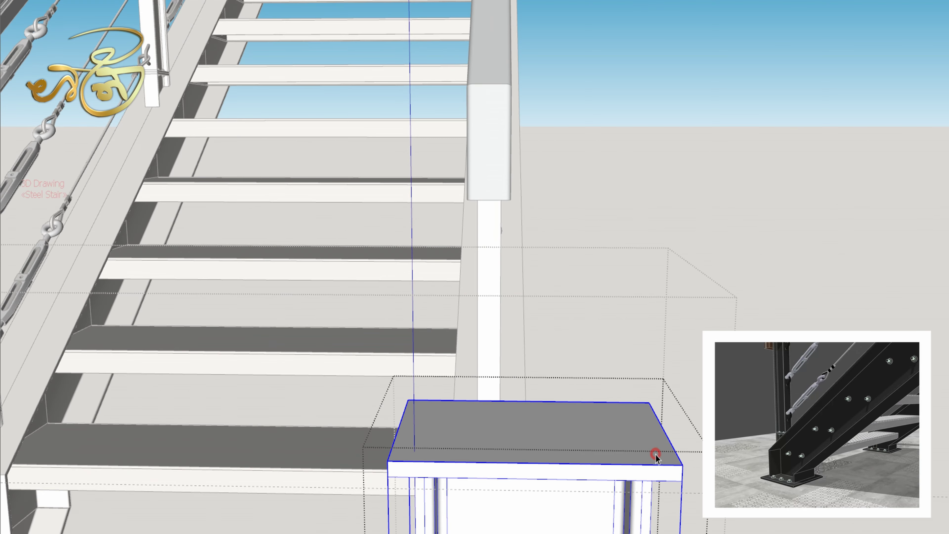
{"action": "left_click", "coordinate": [505, 436]}
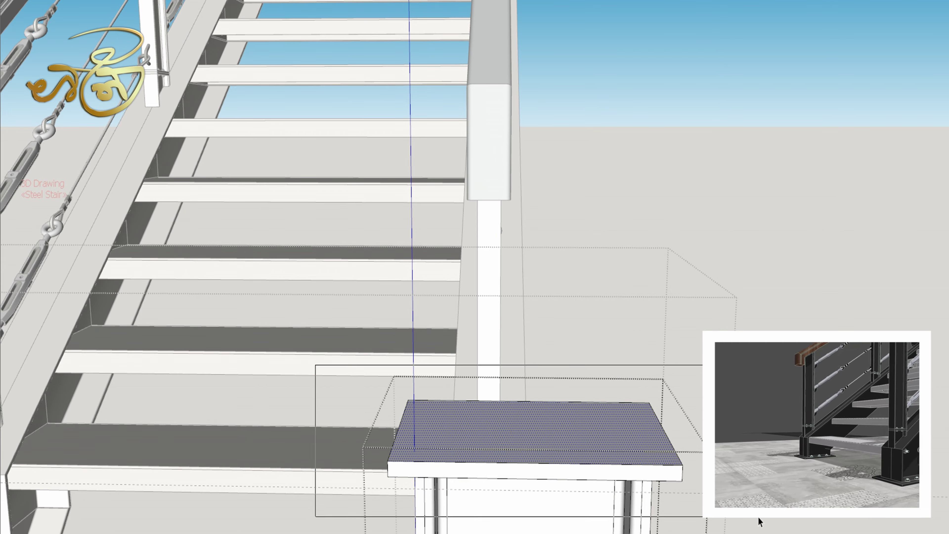
{"action": "left_click_drag", "start_coordinate": [699, 509], "coordinate": [688, 450]}
{"action": "key", "text": "space"}
{"action": "scroll", "scroll_direction": "down", "scroll_amount": 3}
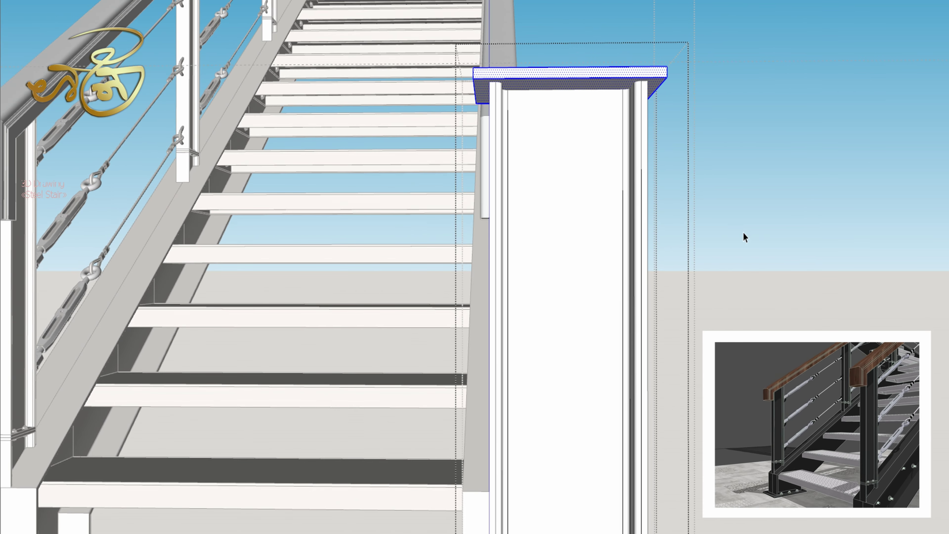
{"action": "scroll", "scroll_direction": "down", "scroll_amount": 3}
{"action": "left_click_drag", "start_coordinate": [711, 205], "coordinate": [134, 172]}
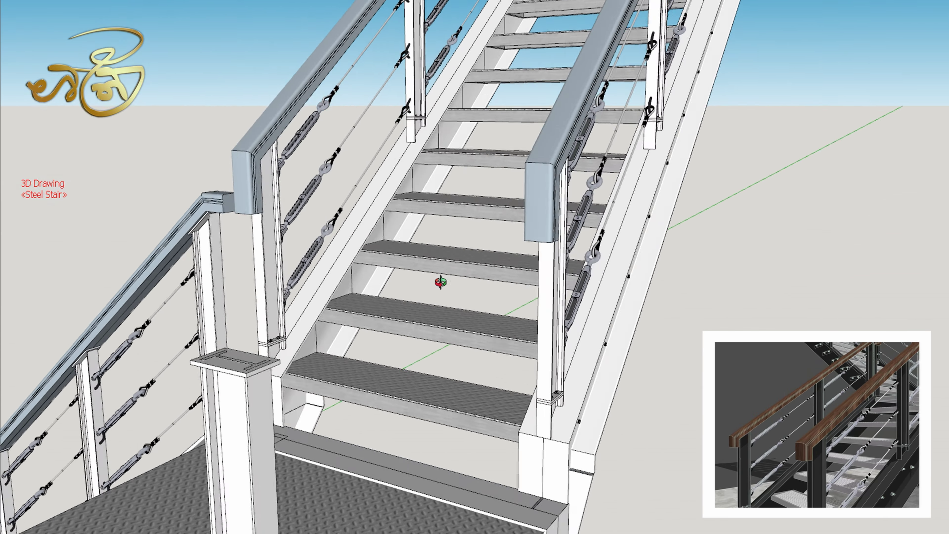
Step: Edit the landing railing and copy a cable higher up its posts
{"action": "double_click", "coordinate": [134, 165]}
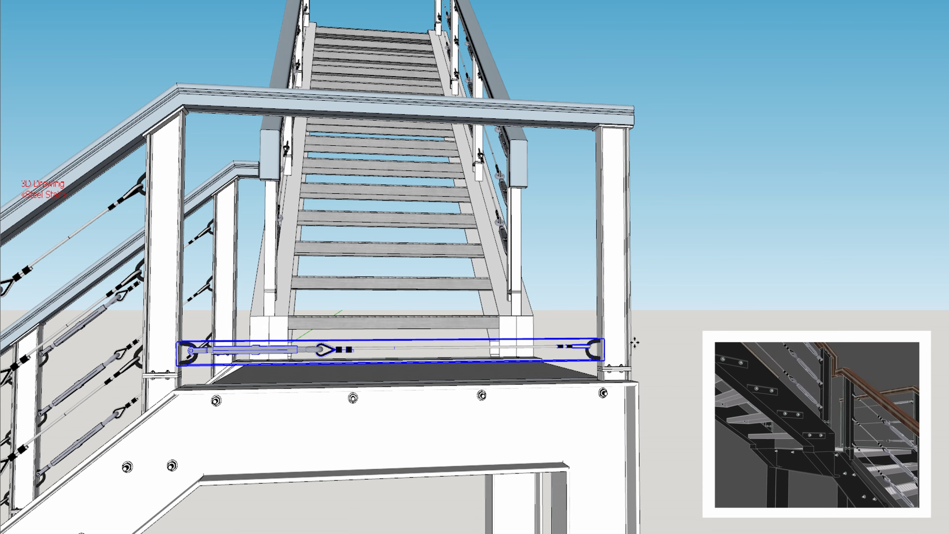
{"action": "left_click_drag", "start_coordinate": [634, 343], "coordinate": [645, 183]}
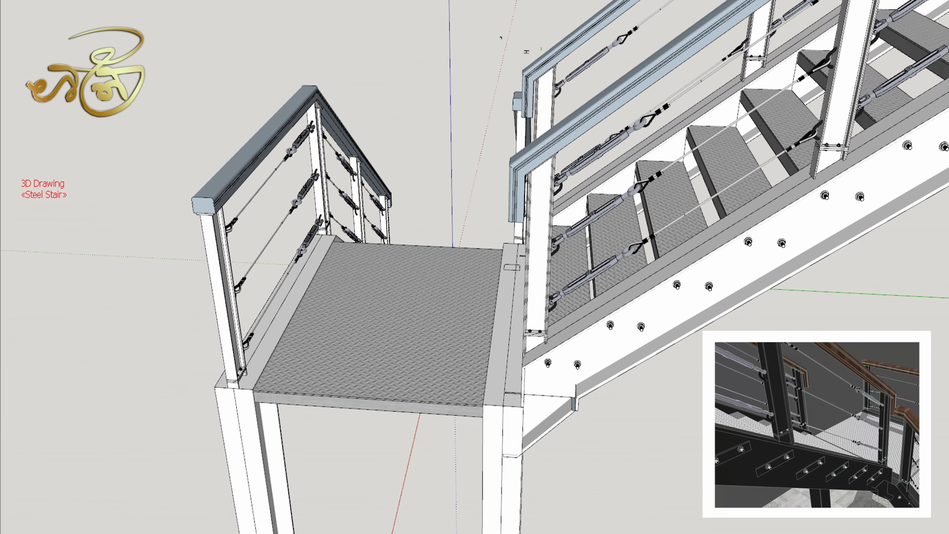
Step: Push/Pull the cross-slotted disc into a thick bolt head, then view the beam's bolt plate
{"action": "key", "text": "p"}
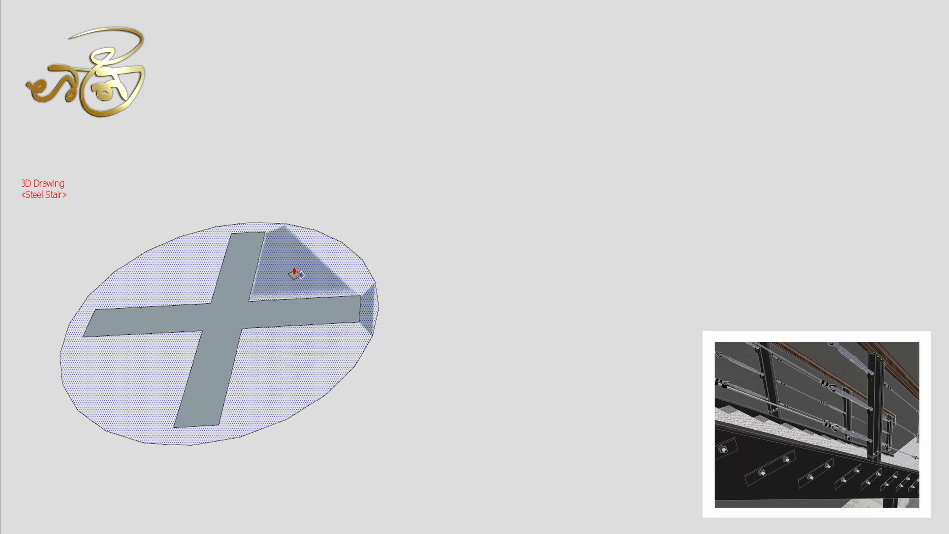
{"action": "left_click_drag", "start_coordinate": [295, 282], "coordinate": [279, 249]}
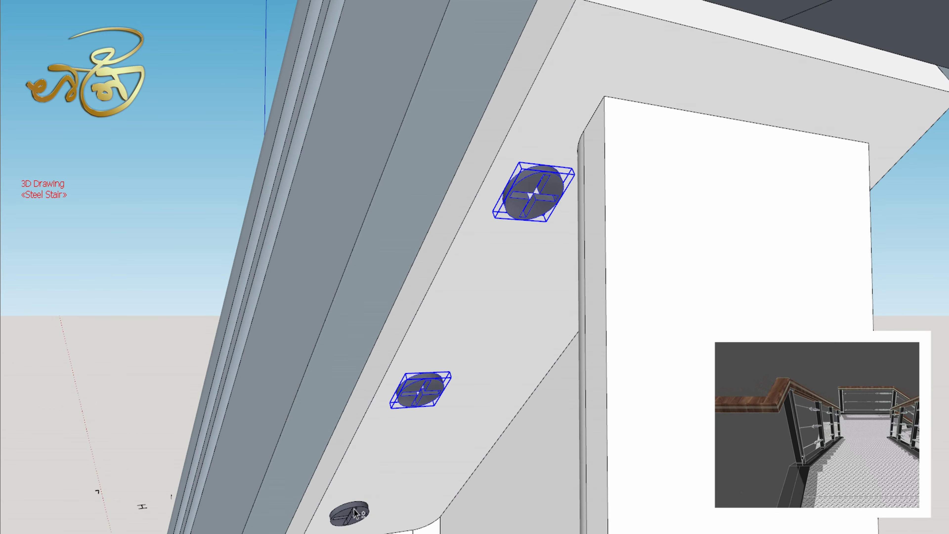
{"action": "left_click_drag", "start_coordinate": [355, 514], "coordinate": [567, 348]}
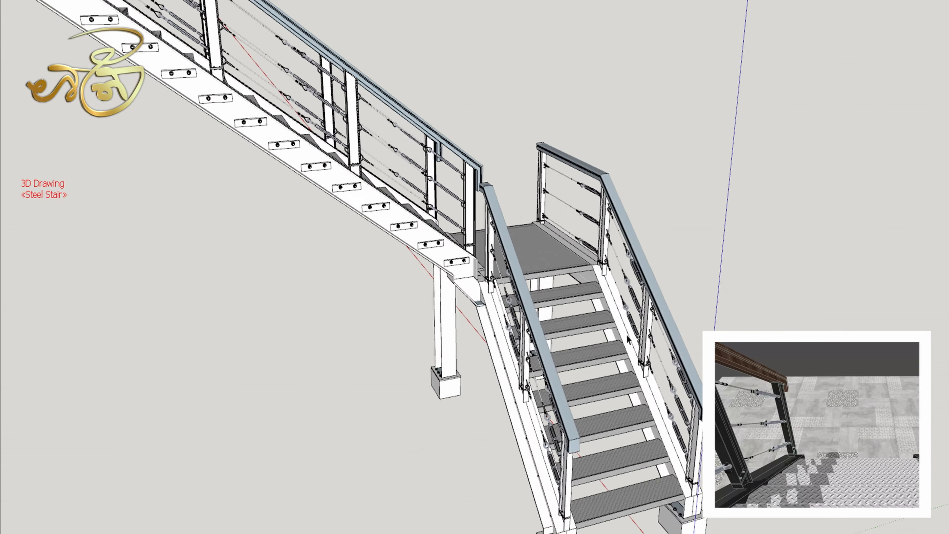
Step: Paint the stringers, beam, posts and footings black and the landing handrail wood
{"action": "left_click", "coordinate": [566, 390]}
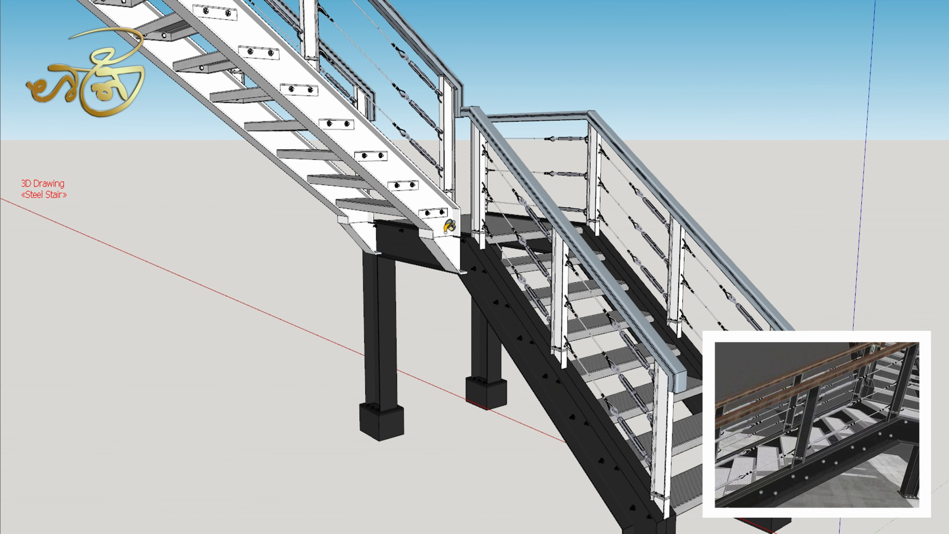
{"action": "left_click", "coordinate": [447, 229]}
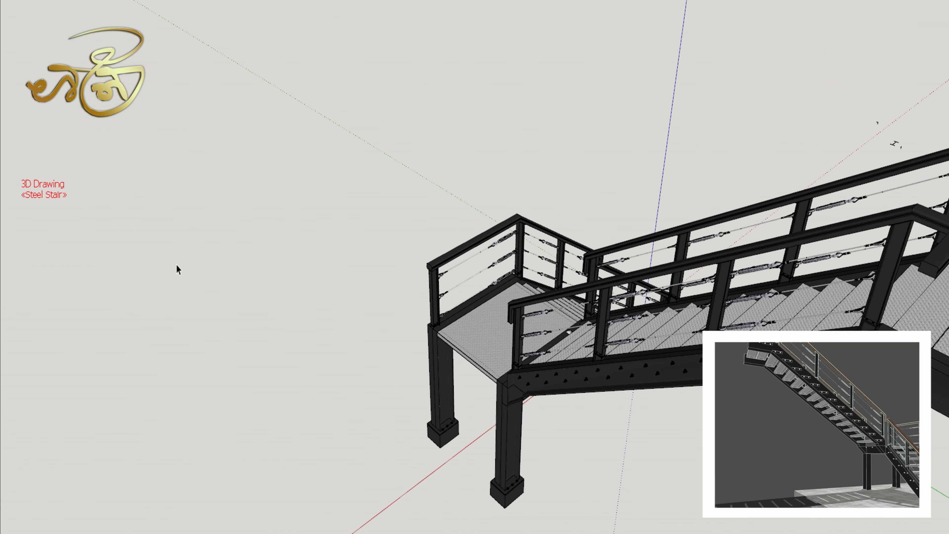
{"action": "double_click", "coordinate": [361, 242]}
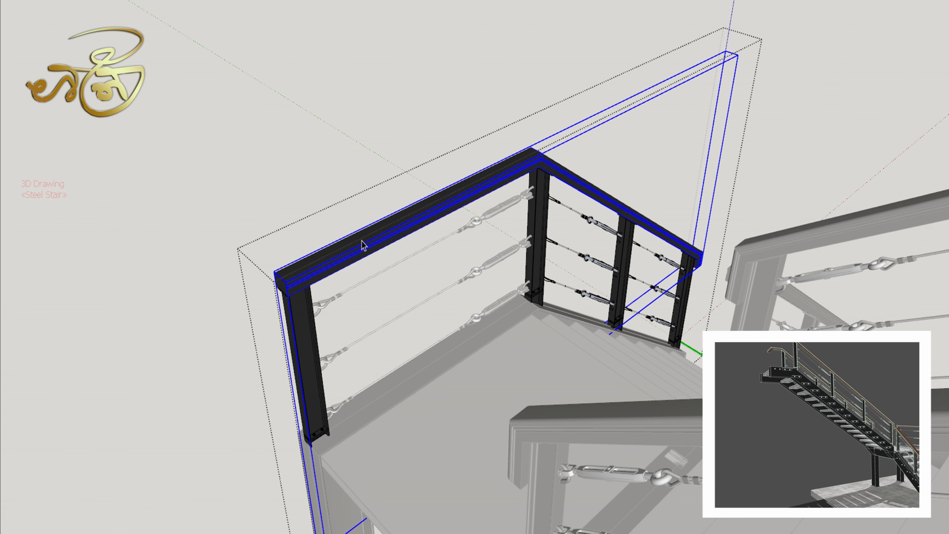
{"action": "left_click", "coordinate": [414, 246]}
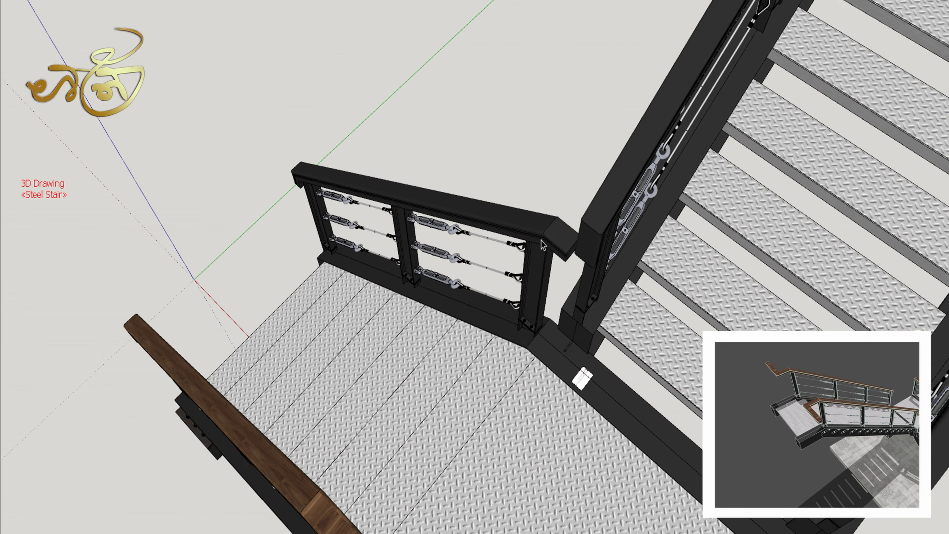
{"action": "left_click", "coordinate": [549, 230]}
Step: Edit the adjacent dark railing, then exit and orbit to review the applied materials
{"action": "key", "text": "b"}
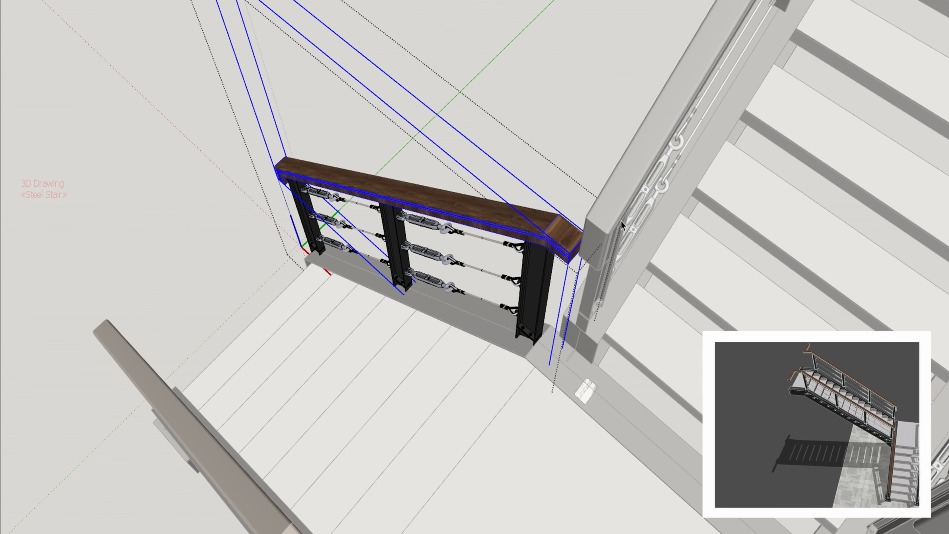
{"action": "double_click", "coordinate": [620, 223]}
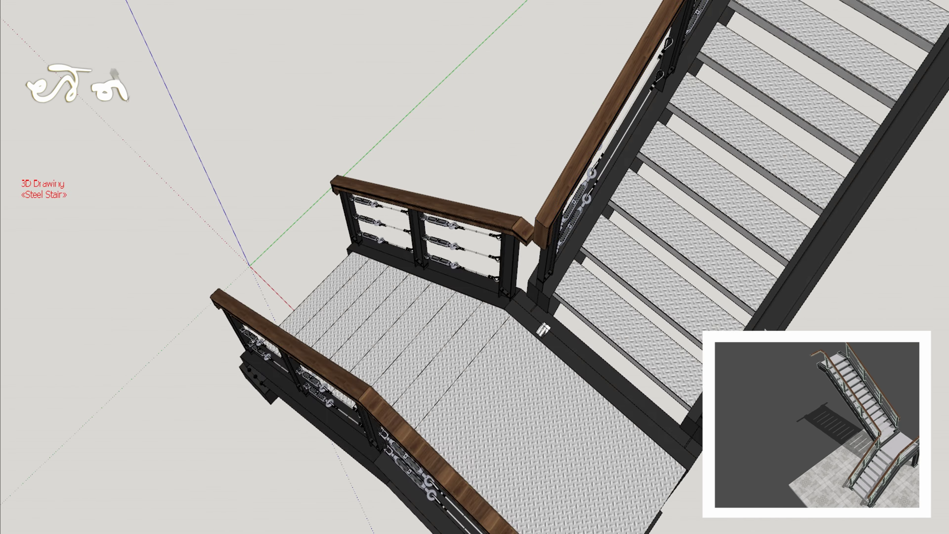
{"action": "left_click_drag", "start_coordinate": [769, 319], "coordinate": [768, 287]}
{"action": "key", "text": "Escape"}
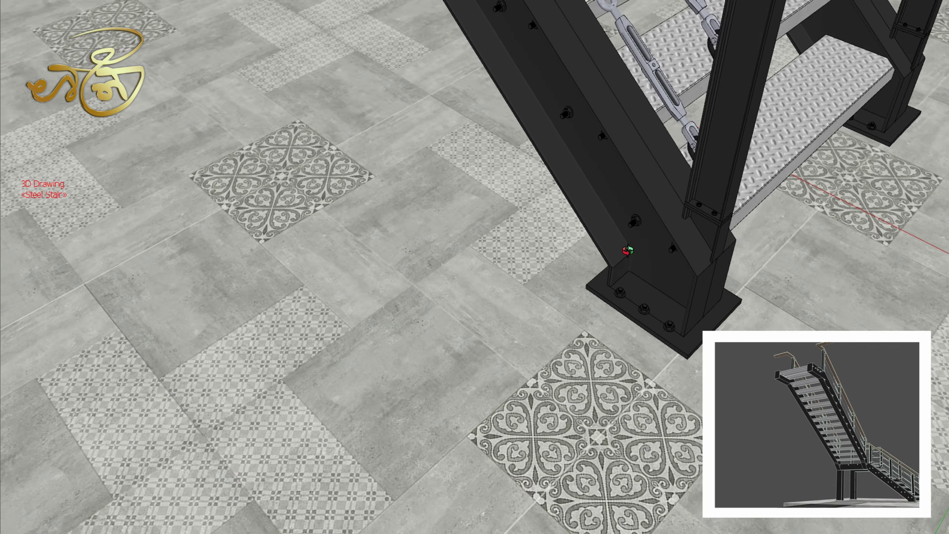
Step: Orbit from a low stringer view out to a wide side view of the stair and figure
{"action": "left_click_drag", "start_coordinate": [628, 250], "coordinate": [945, 335]}
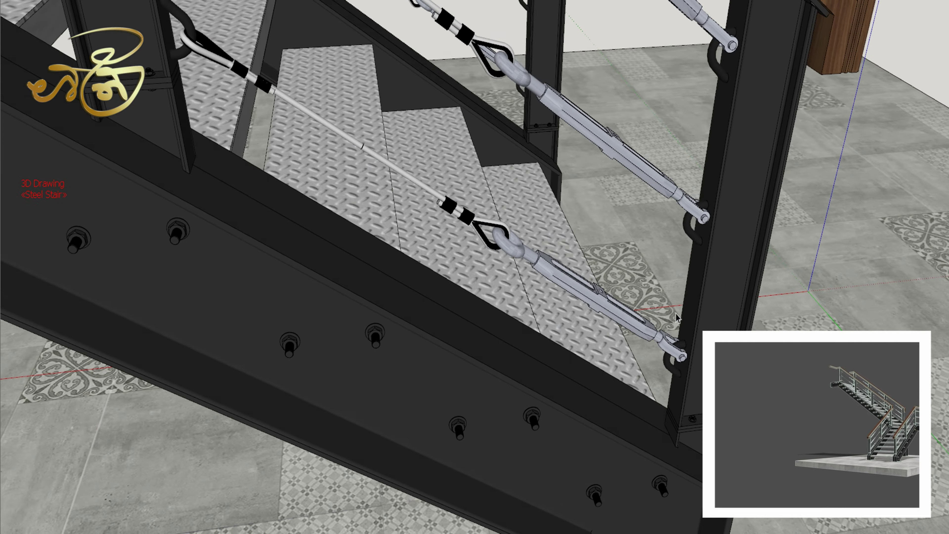
{"action": "left_click_drag", "start_coordinate": [677, 318], "coordinate": [392, 318]}
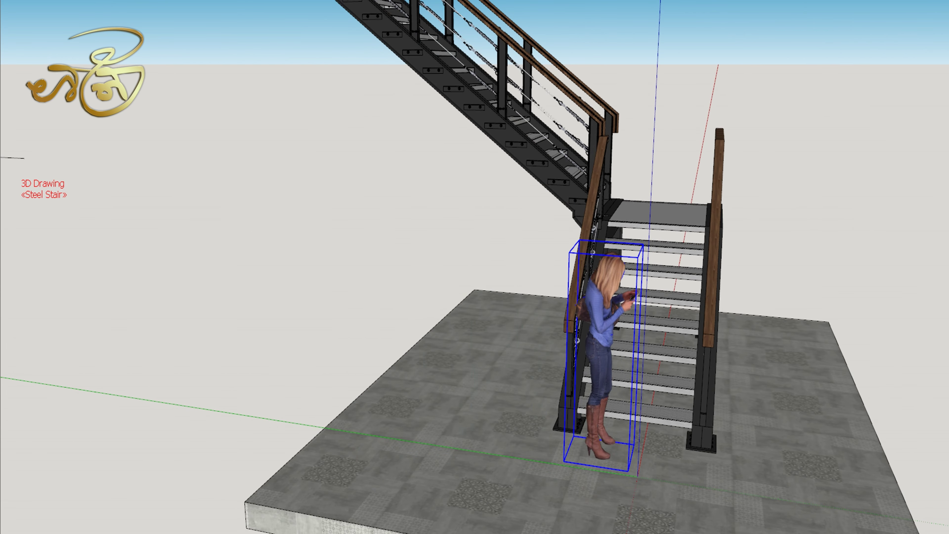
Step: Rotate the woman figure to face outward from the foot of the stair
{"action": "key", "text": "q"}
{"action": "scroll", "scroll_direction": "up", "scroll_amount": 3}
{"action": "key", "text": "space"}
{"action": "scroll", "scroll_direction": "down", "scroll_amount": 3}
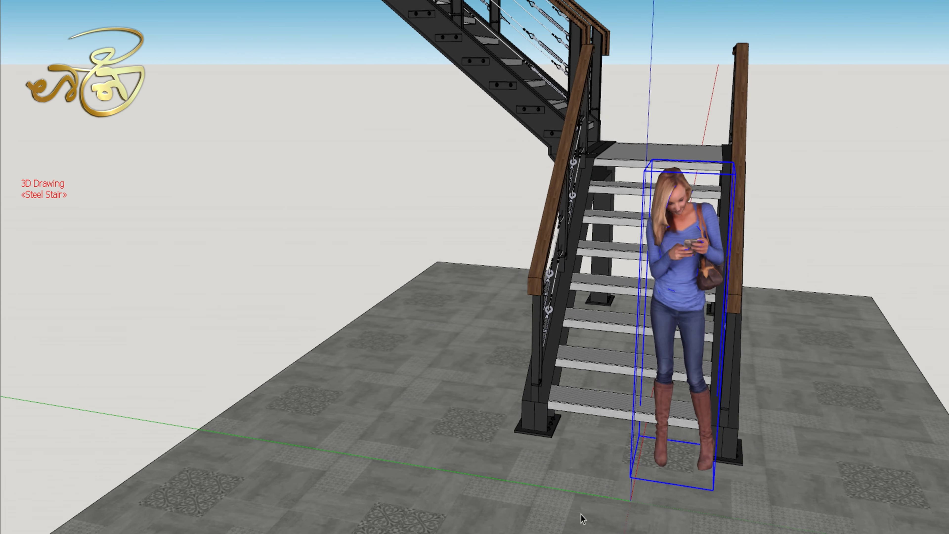